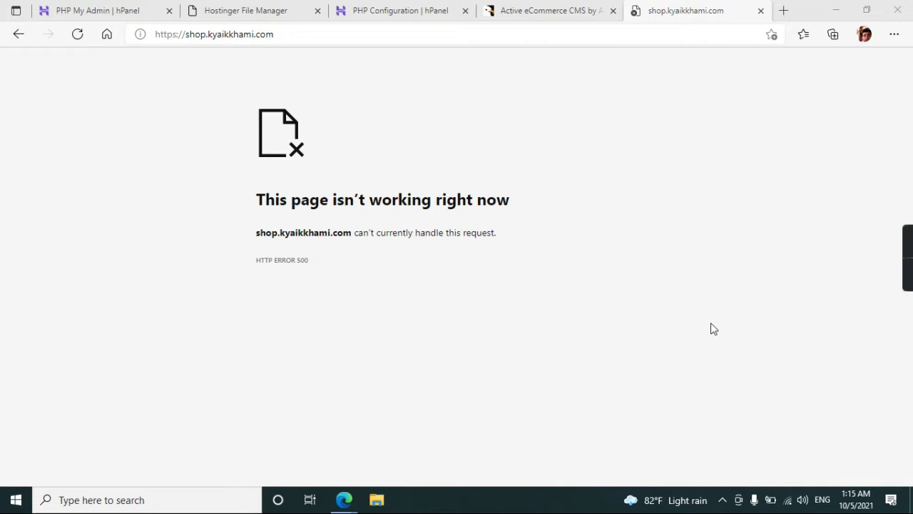
Leave the shop's HTTP 500 error and view the Active eCommerce CMS CodeCanyon page.
left_click(528, 20)
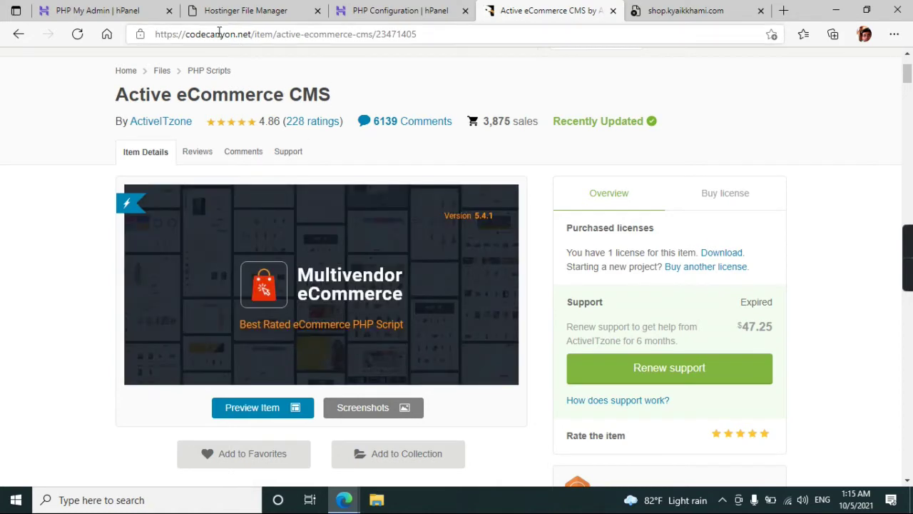
Scroll the CodeCanyon item page down to the note requiring PHP 7.3 or 7.4.
left_click_drag(755, 253, 711, 253)
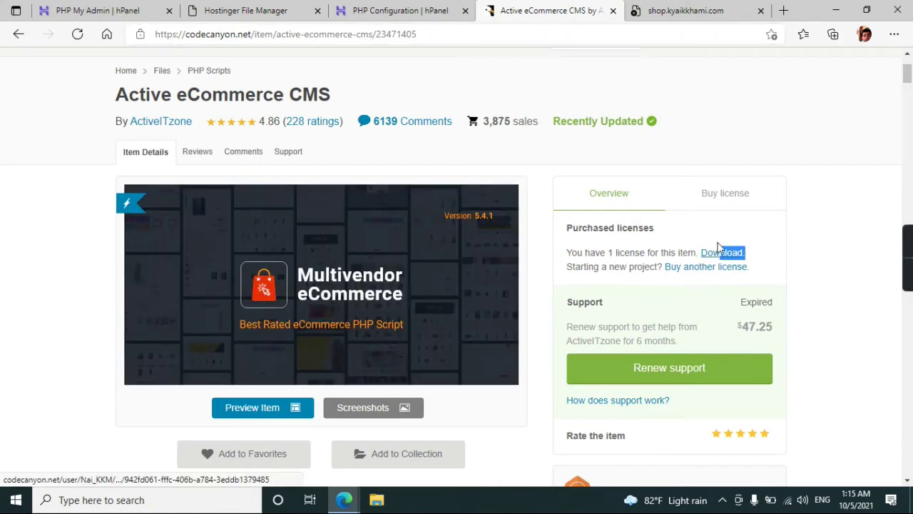
scroll(318, 319, "down", 2)
scroll(320, 336, "down", 2)
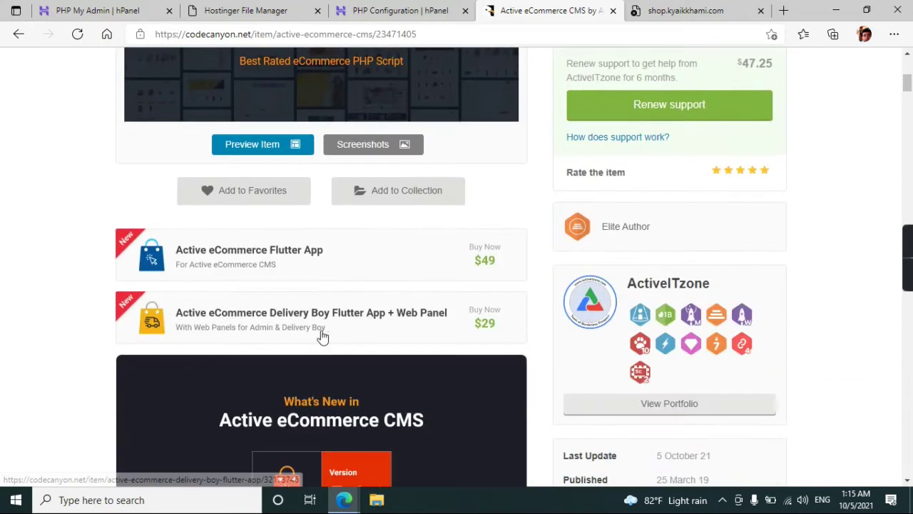
scroll(301, 414, "down", 2)
scroll(325, 276, "down", 2)
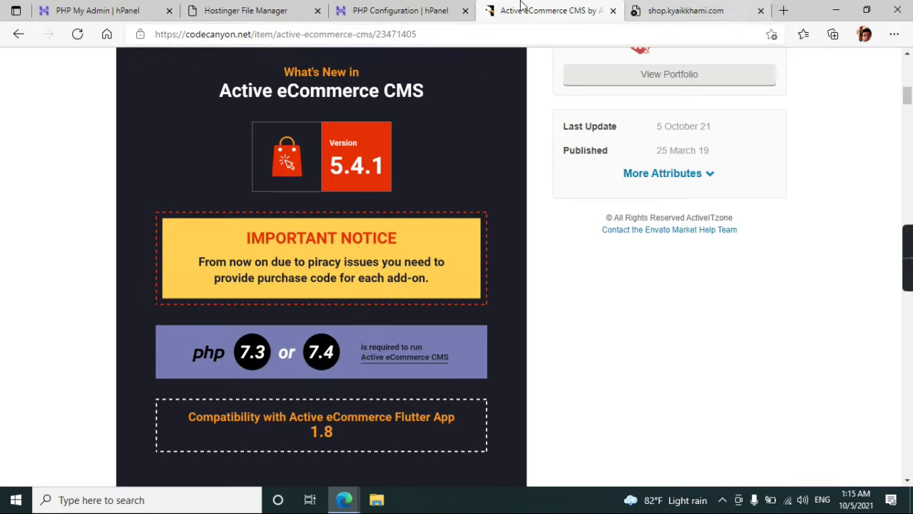
left_click(251, 8)
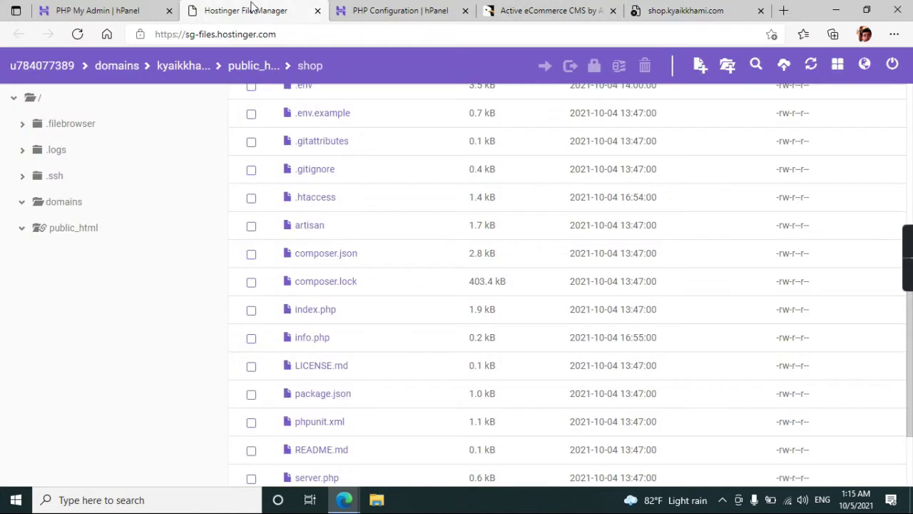
Confirm hPanel shows PHP 7.2 active, then reload the shop, which still returns HTTP 500.
left_click(373, 10)
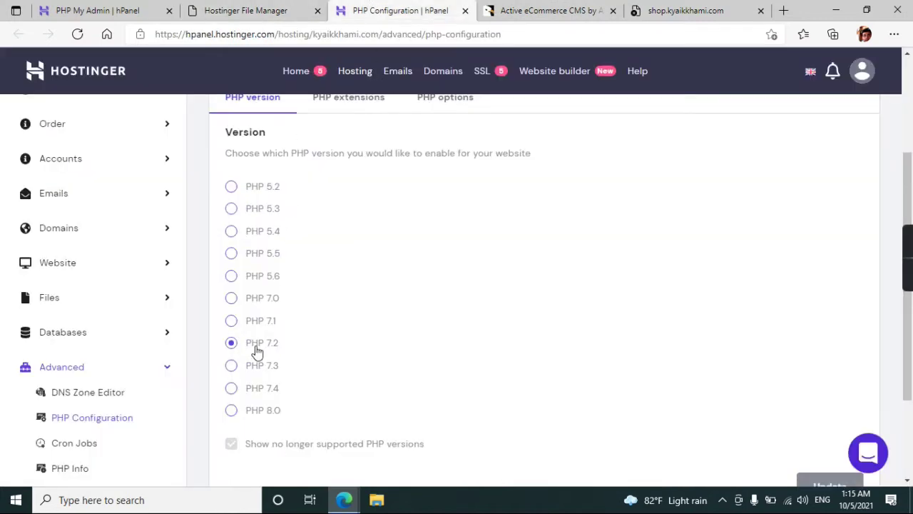
scroll(278, 352, "down", 2)
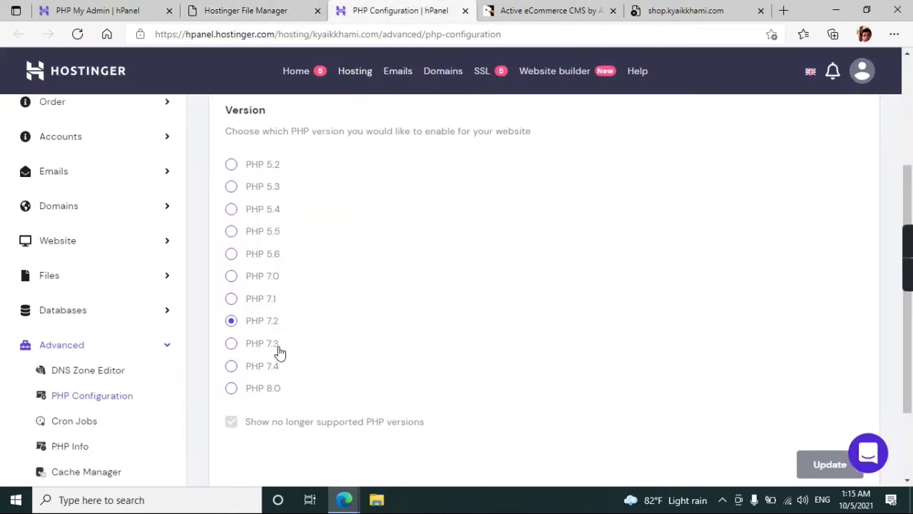
left_click(696, 10)
left_click(660, 34)
key("Return")
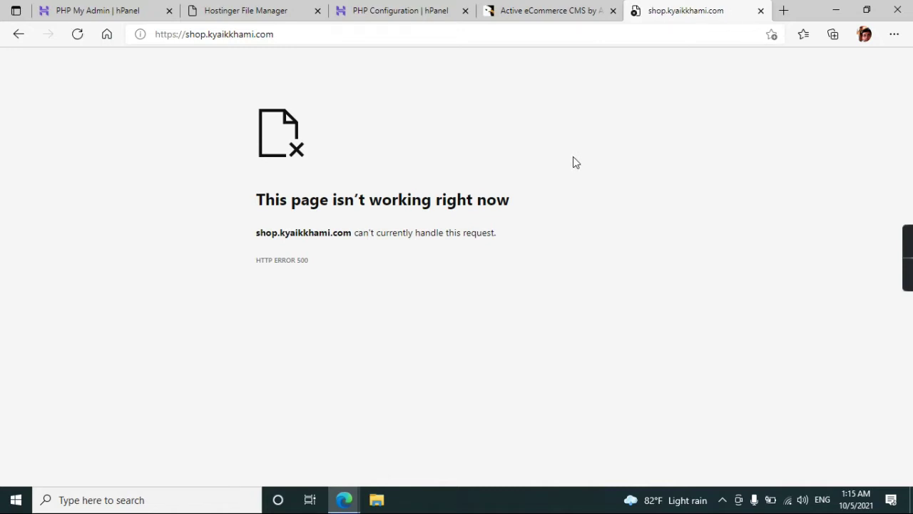
left_click(535, 9)
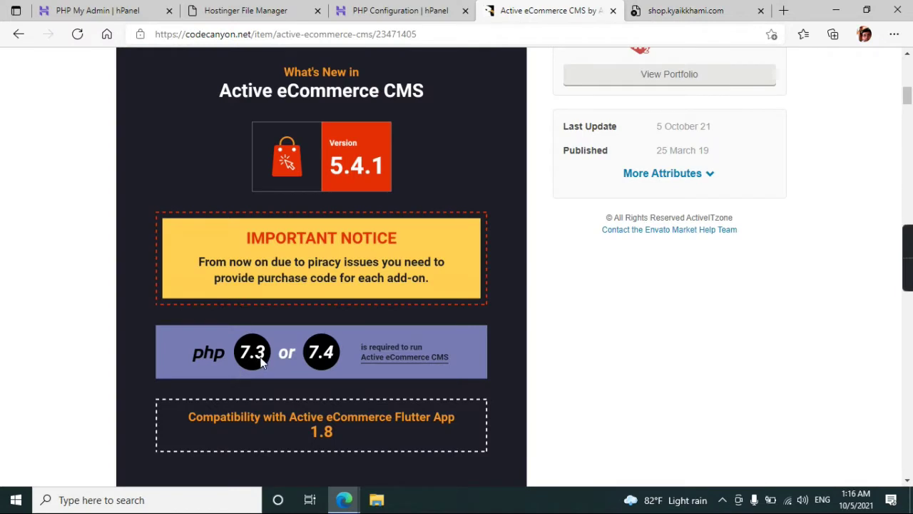
left_click(270, 10)
Update the website's PHP version to 7.4 in PHP Configuration and confirm the change.
left_click(395, 11)
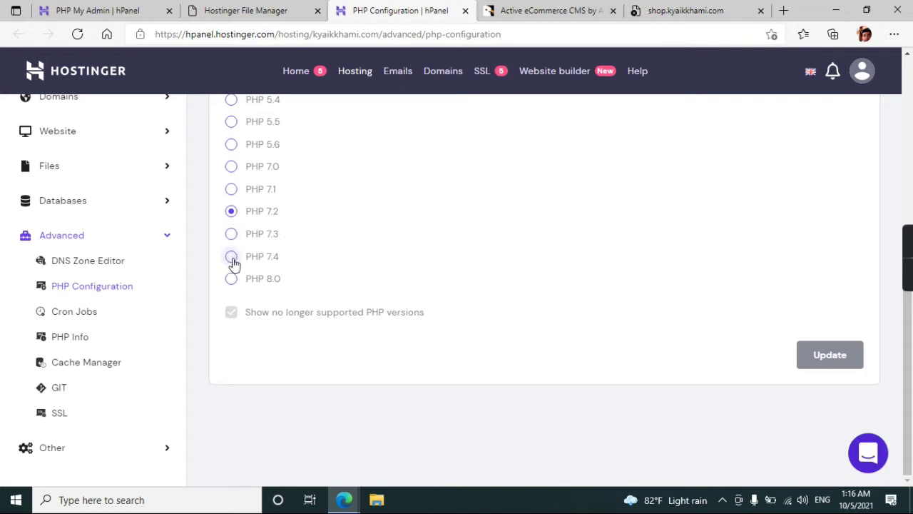
left_click(232, 258)
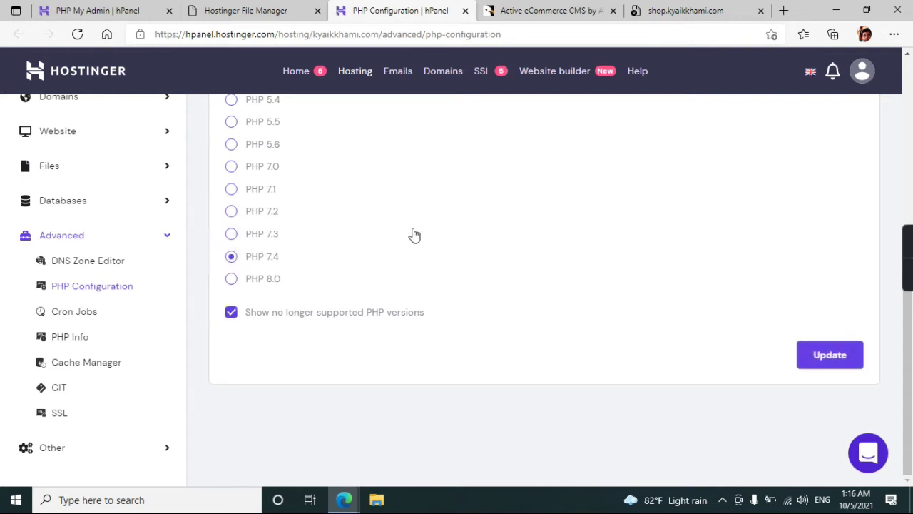
left_click(832, 364)
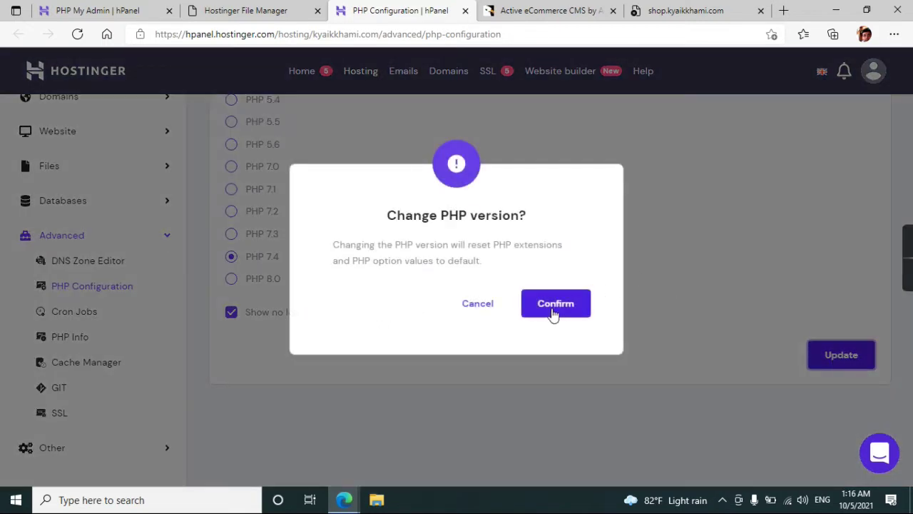
left_click(552, 312)
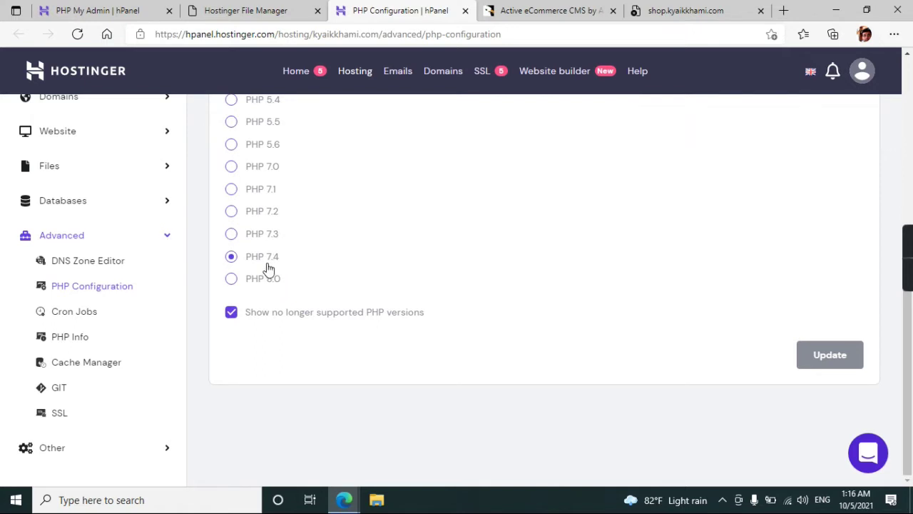
left_click(662, 11)
Reload the shop under PHP 7.4 so the storefront loads instead of HTTP 500.
left_click(648, 36)
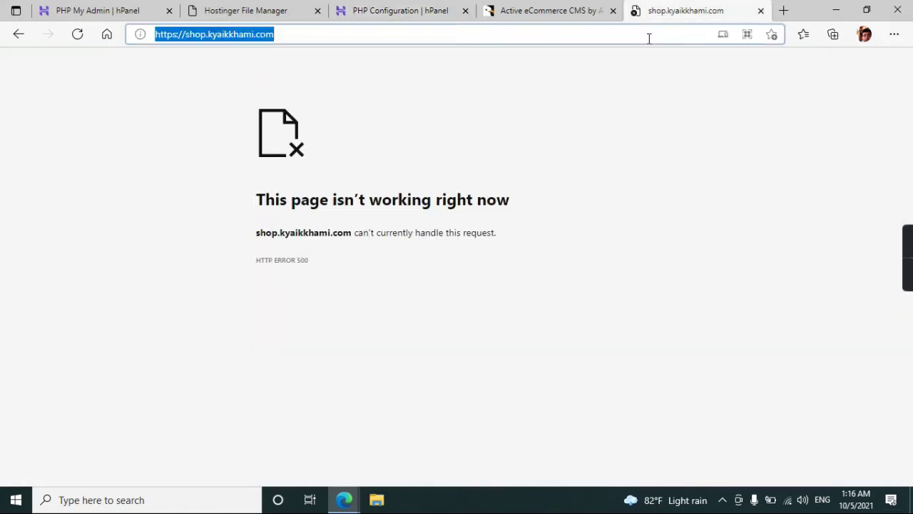
key("Return")
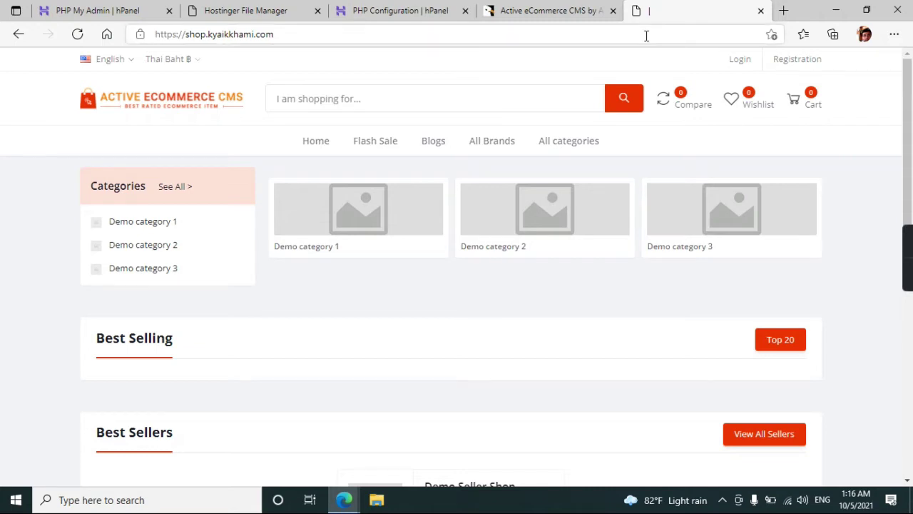
left_click(550, 10)
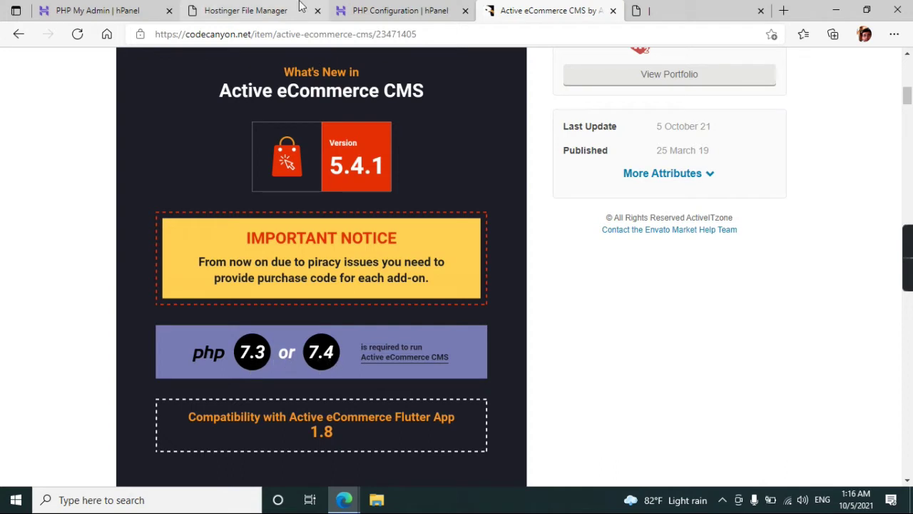
left_click(399, 10)
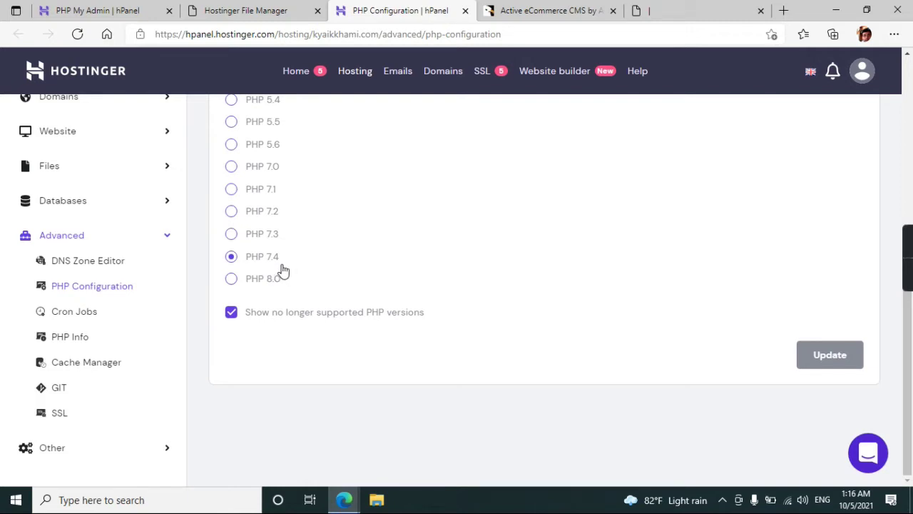
Update the website's PHP version to 8.0 and confirm the change.
left_click(230, 281)
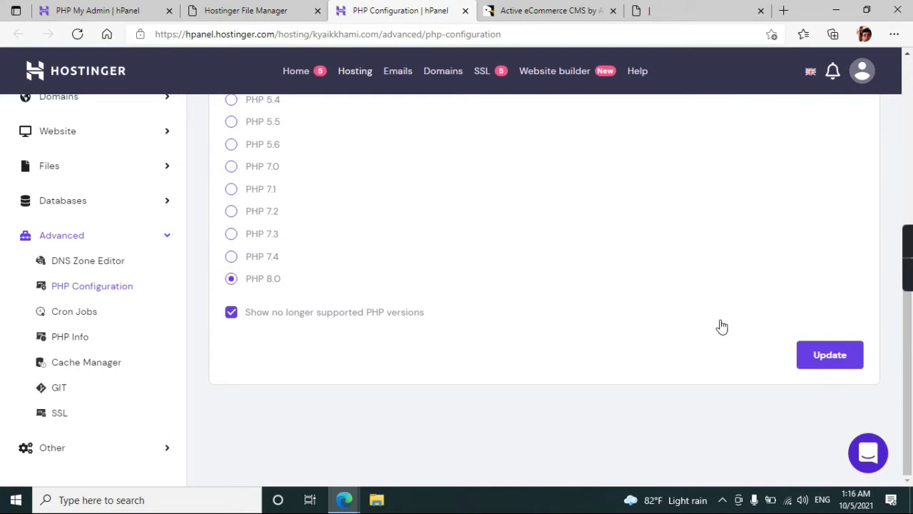
left_click(839, 363)
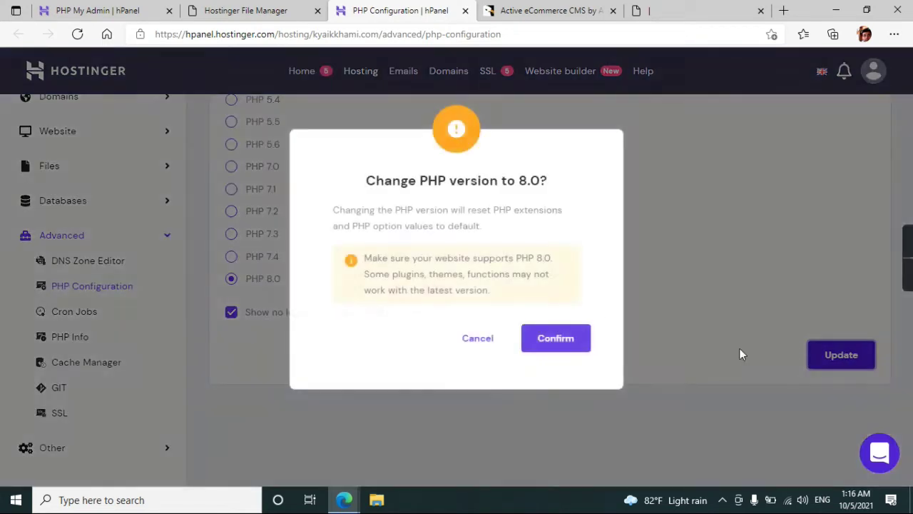
left_click(569, 338)
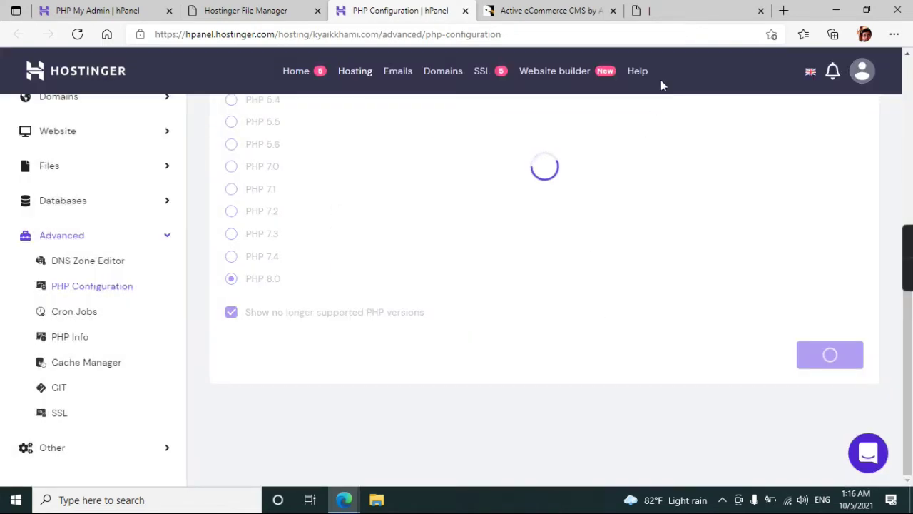
Reload the shop storefront to check it still loads under PHP 8.0.
left_click(692, 10)
left_click(632, 30)
key("Return")
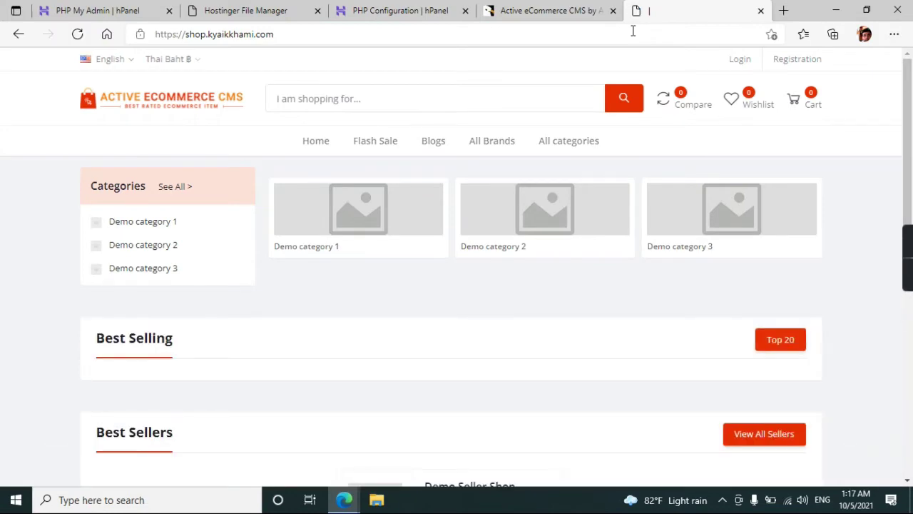
left_click(632, 31)
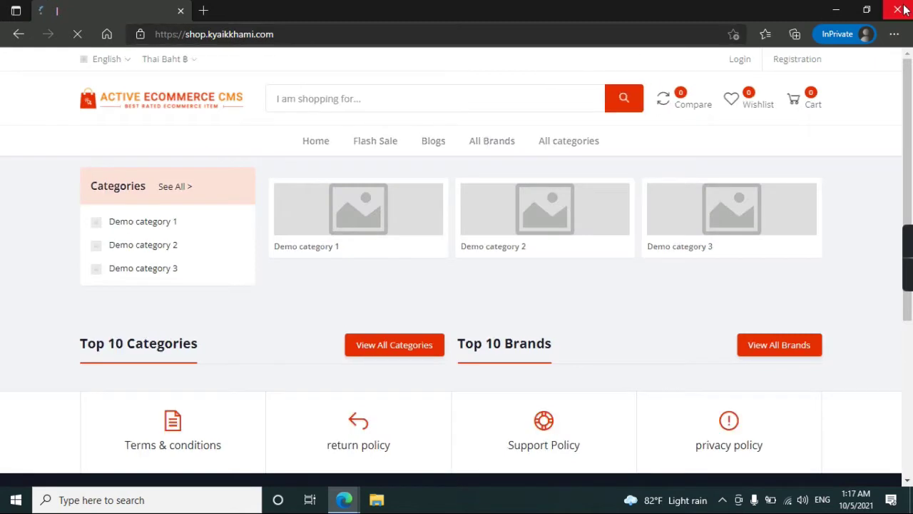
Close the InPrivate window used to check the storefront.
left_click(903, 7)
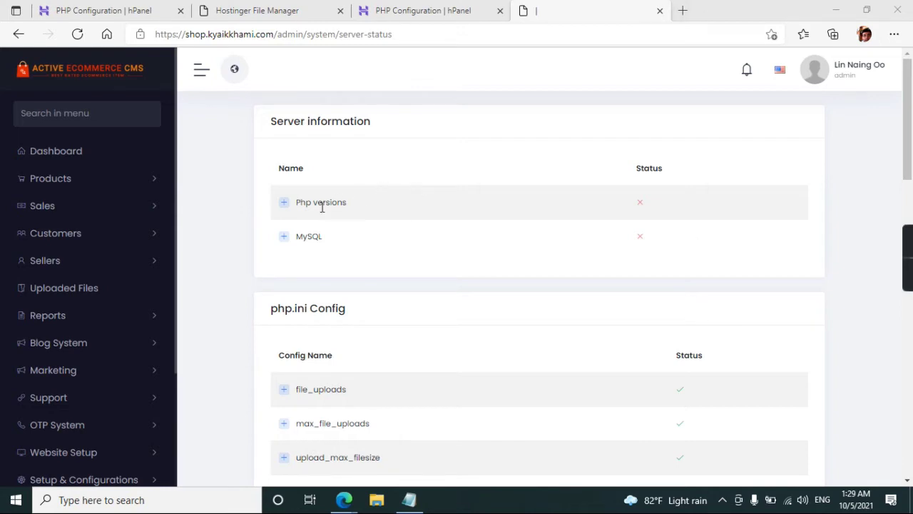
Inspect the failing Php versions and MySQL version details on Server Status.
left_click(284, 202)
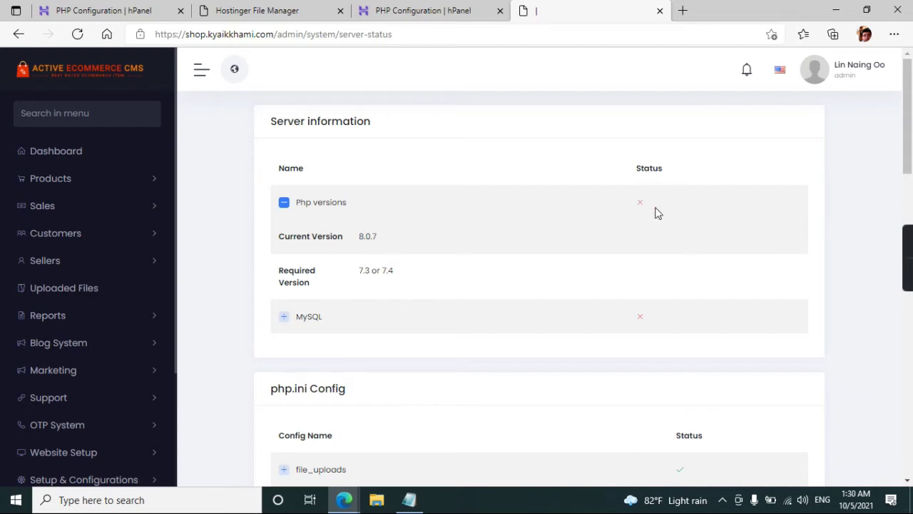
left_click(284, 205)
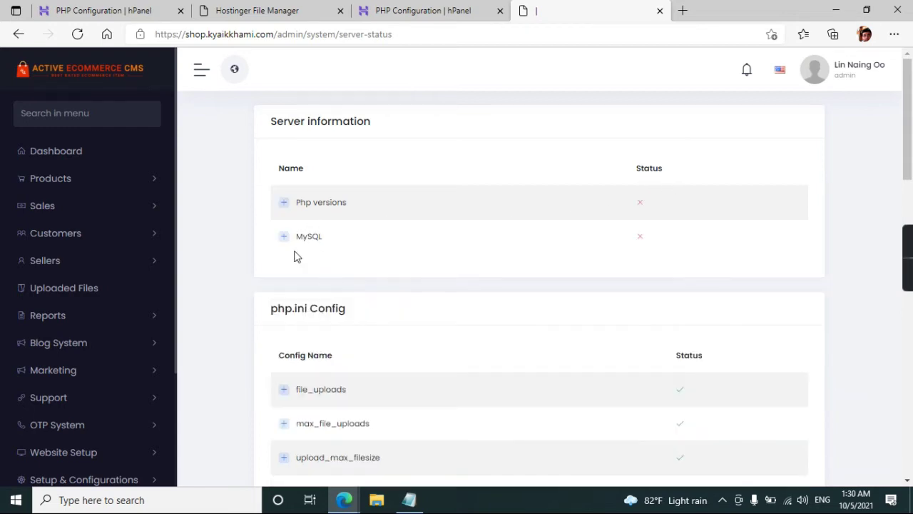
left_click(292, 242)
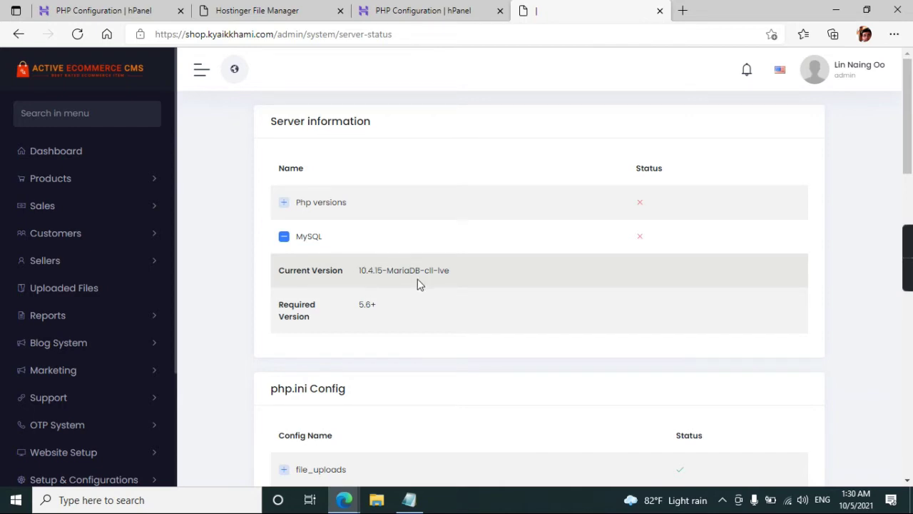
left_click(286, 238)
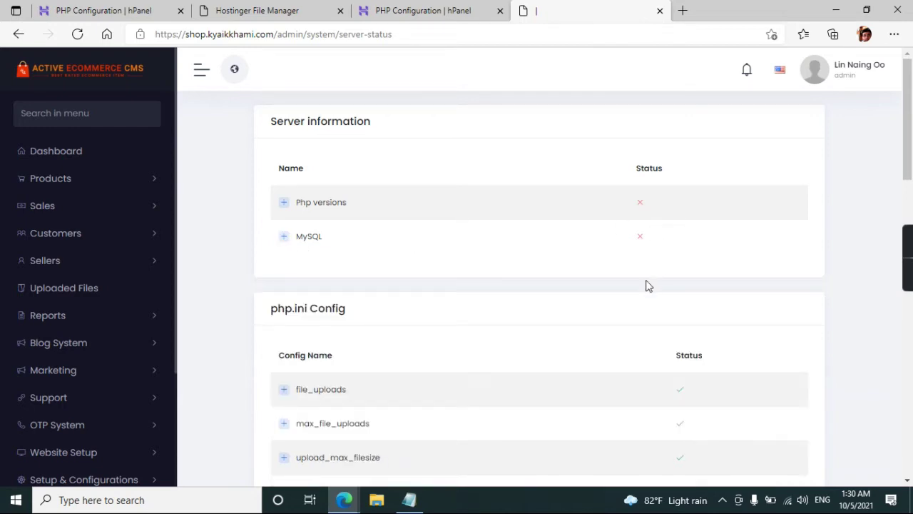
Review max_execution_time and max_input_time current versus recommended values.
scroll(647, 285, "down", 1)
scroll(644, 291, "down", 2)
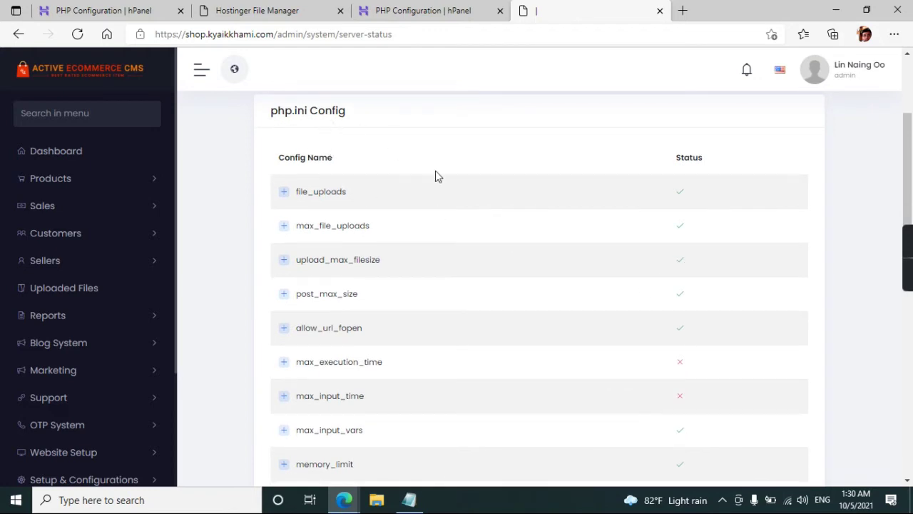
scroll(697, 190, "down", 2)
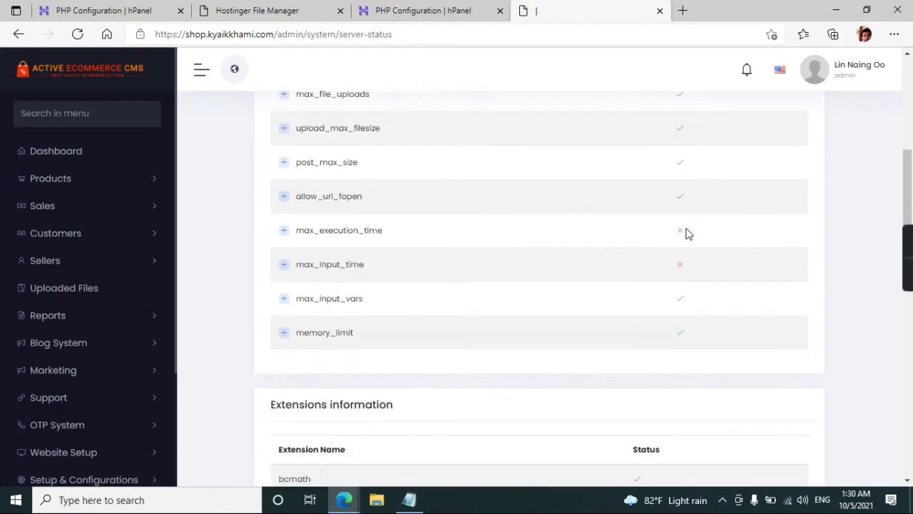
left_click(285, 234)
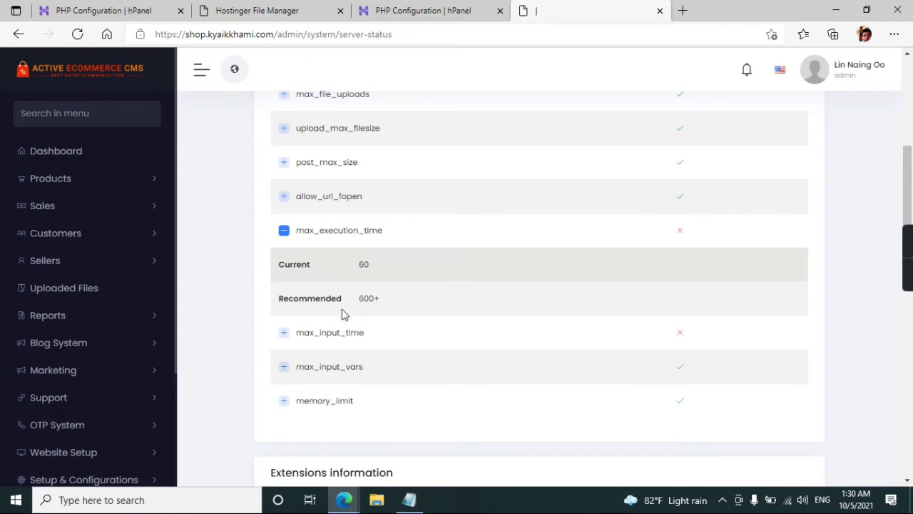
left_click(286, 231)
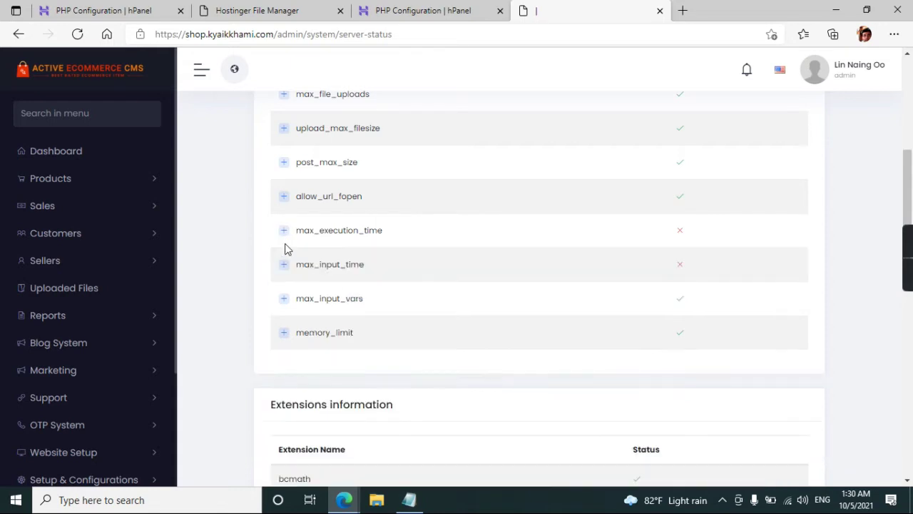
left_click(283, 265)
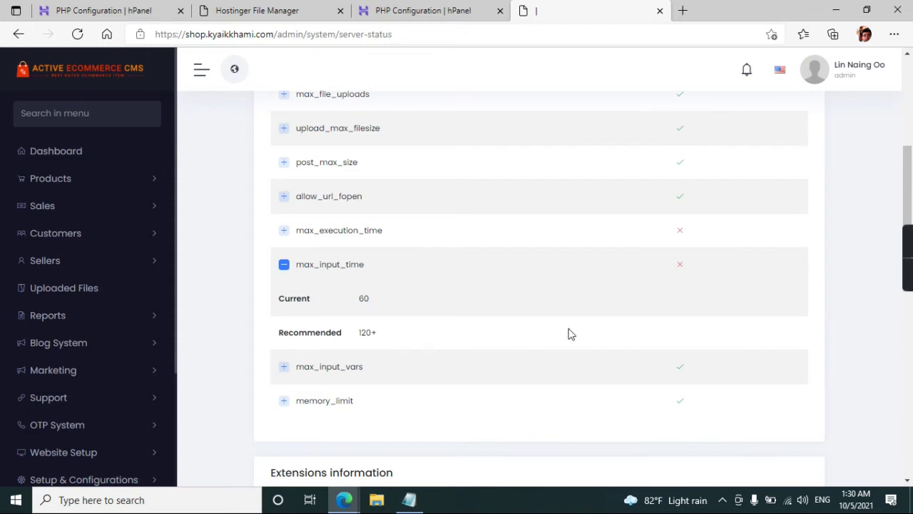
scroll(611, 331, "down", 1)
left_click(285, 203)
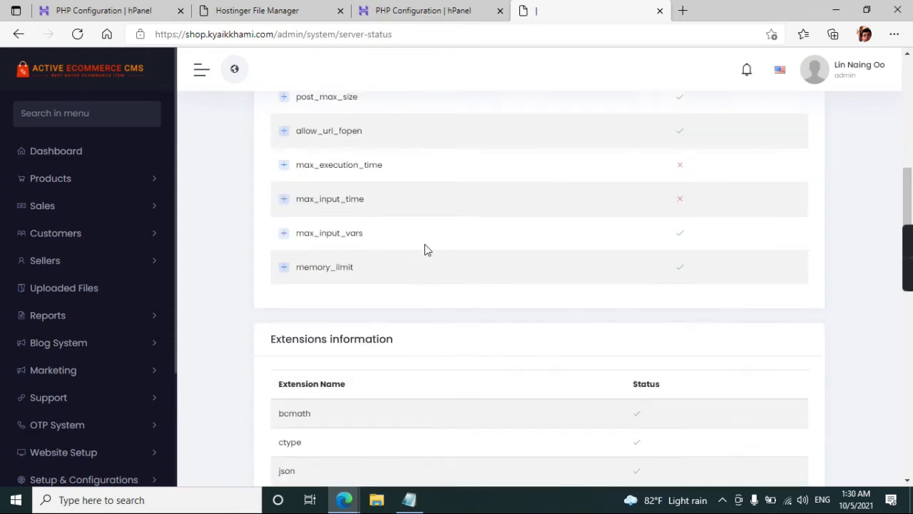
scroll(583, 271, "down", 3)
scroll(583, 275, "down", 2)
scroll(585, 279, "down", 4)
scroll(587, 278, "down", 1)
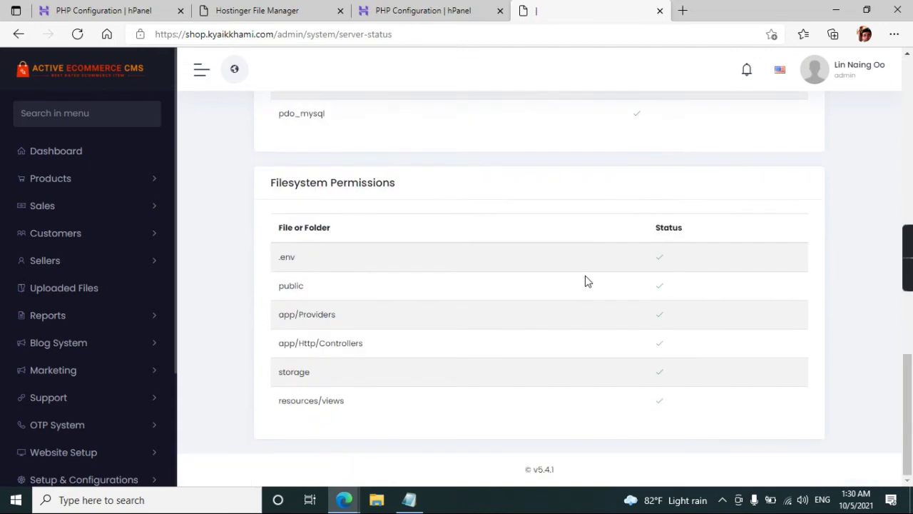
scroll(587, 283, "up", 1)
scroll(586, 284, "up", 8)
scroll(592, 292, "up", 2)
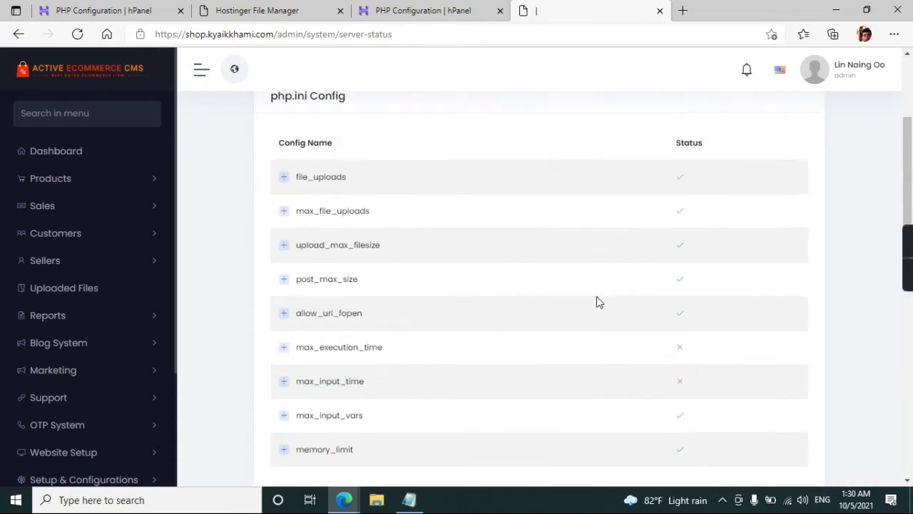
scroll(597, 297, "up", 3)
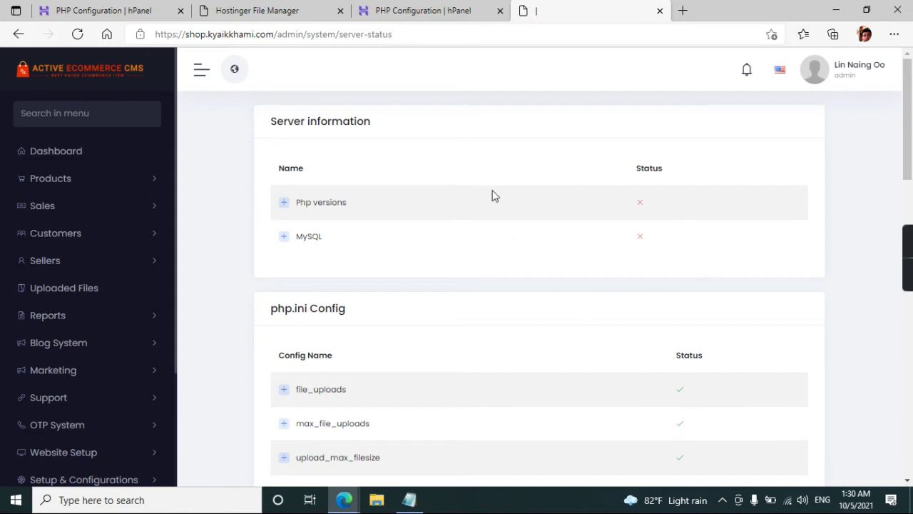
Expand Php versions to show 8.0.7 installed against required 7.3 or 7.4.
left_click(433, 7)
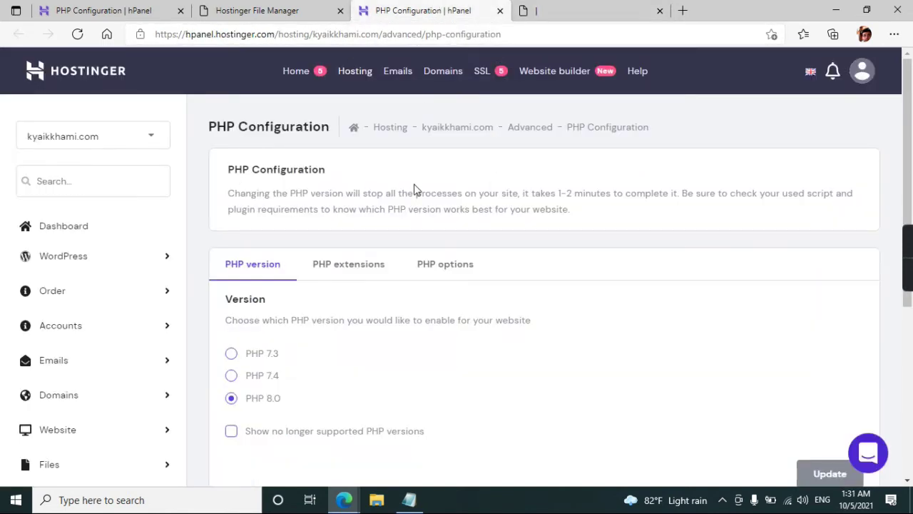
left_click(586, 8)
left_click(296, 206)
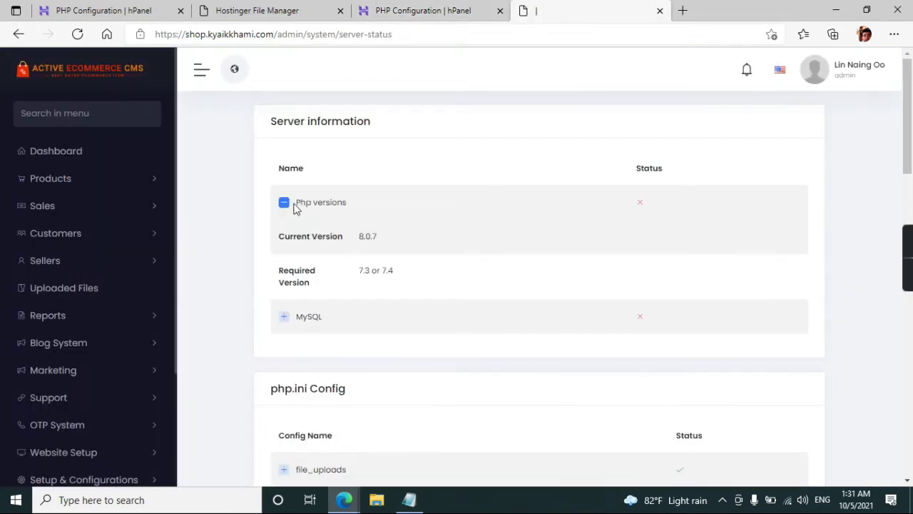
Highlight the required PHP 7.3 or 7.4, then update the site to PHP 7.4 and confirm.
left_click_drag(358, 273, 401, 276)
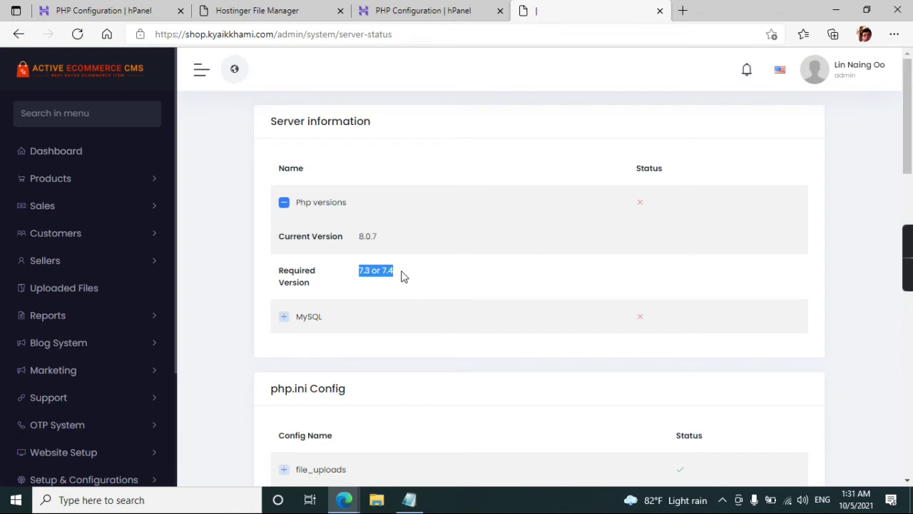
left_click(415, 285)
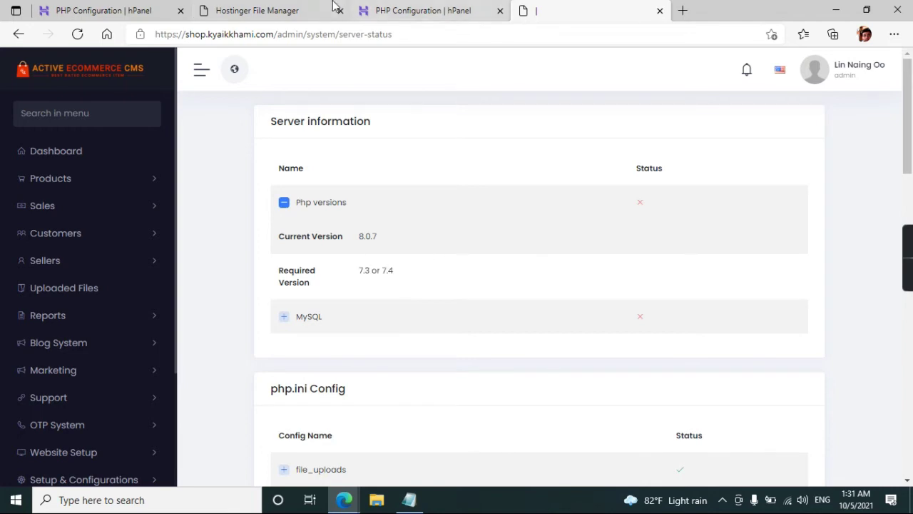
left_click(423, 7)
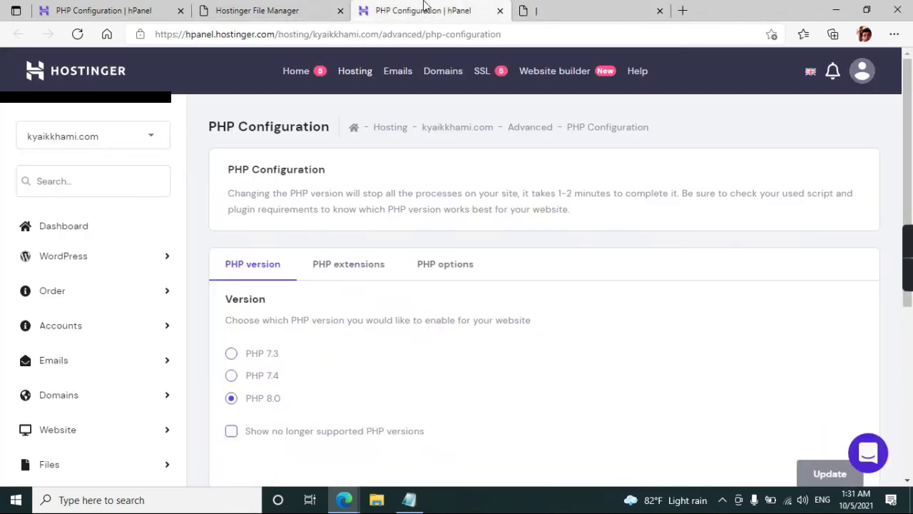
left_click(232, 378)
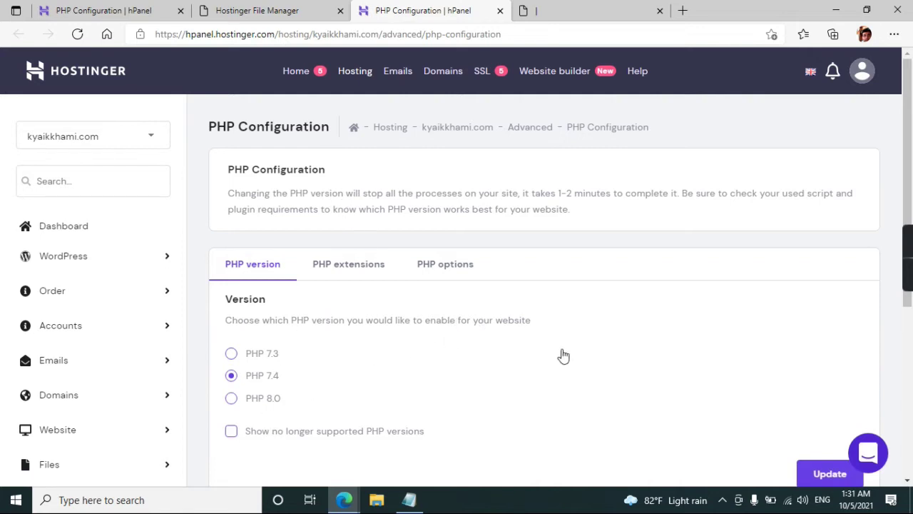
scroll(398, 369, "down", 1)
left_click(832, 413)
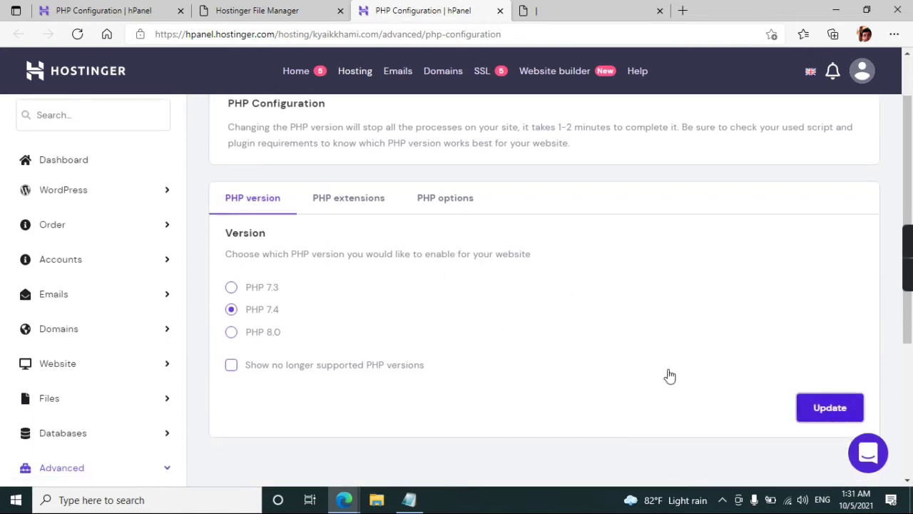
left_click(569, 305)
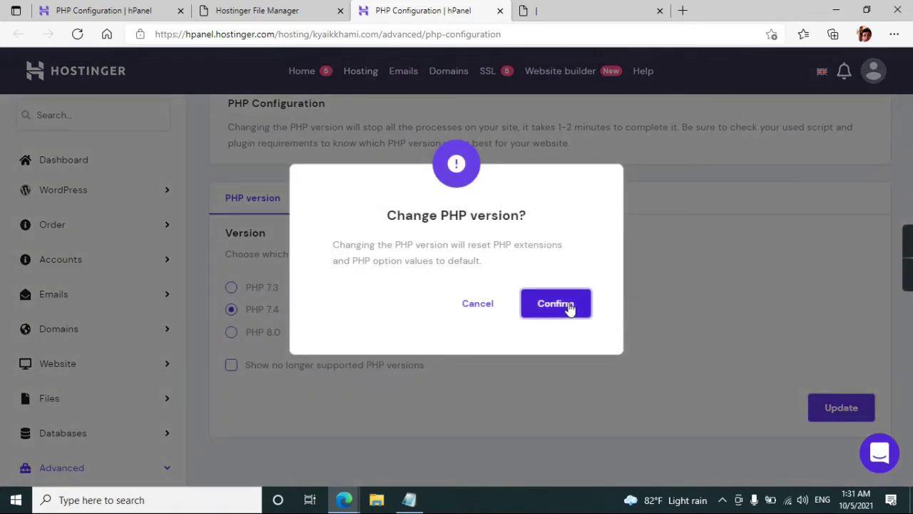
left_click(569, 305)
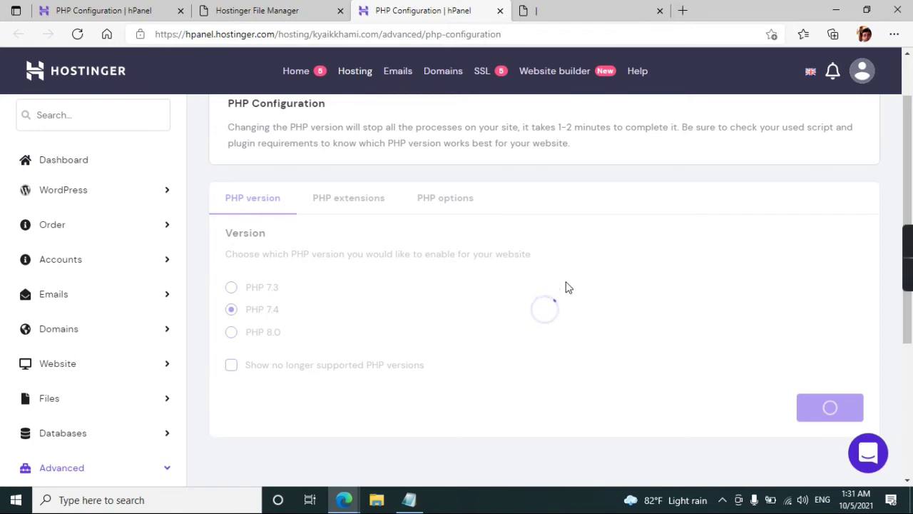
Reload Server Status and verify PHP 7.4.12 and MySQL now pass.
left_click(573, 9)
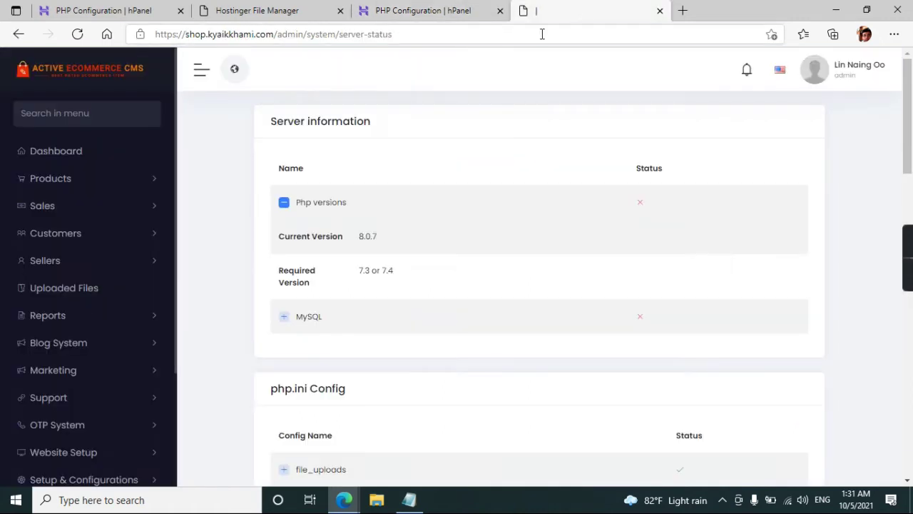
left_click(543, 34)
key("Return")
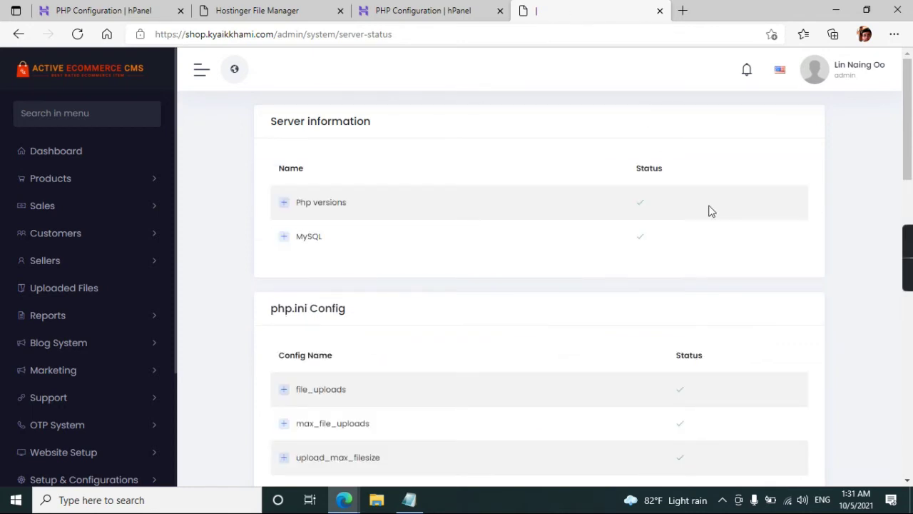
left_click(284, 203)
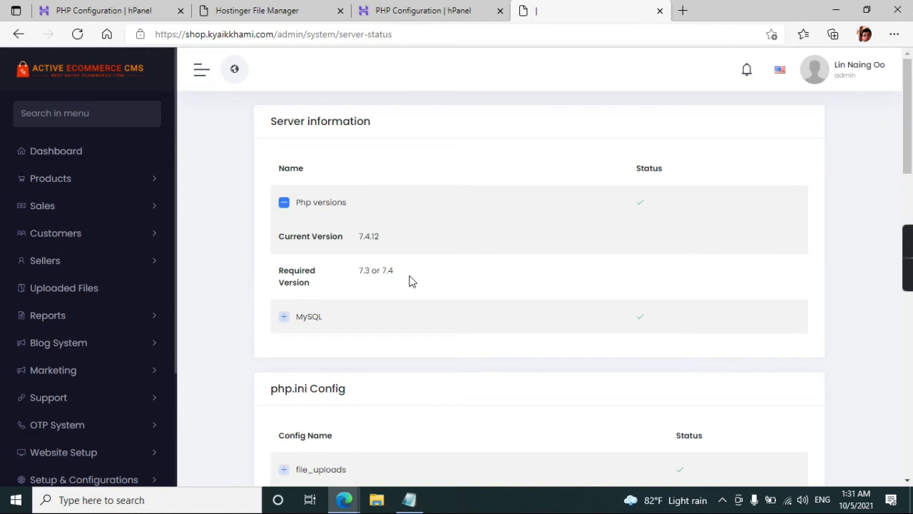
scroll(356, 279, "down", 1)
left_click(293, 249)
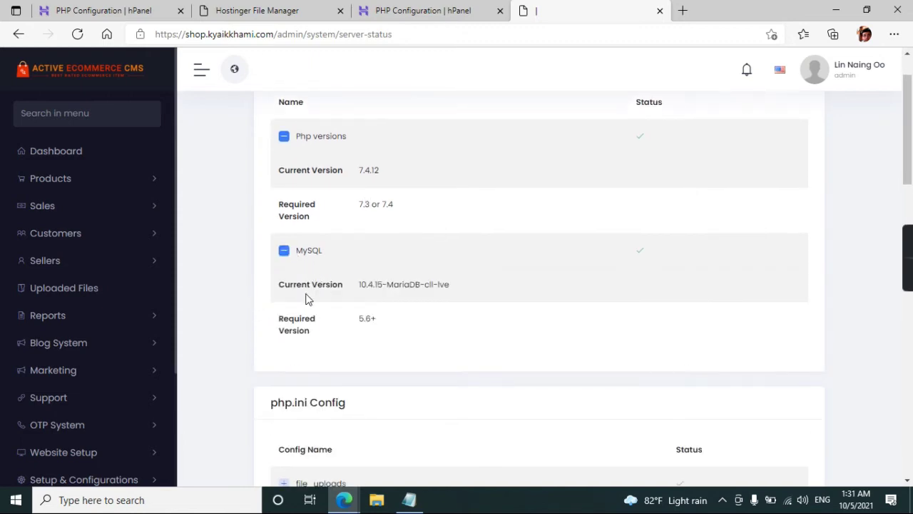
left_click(284, 253)
left_click(284, 137)
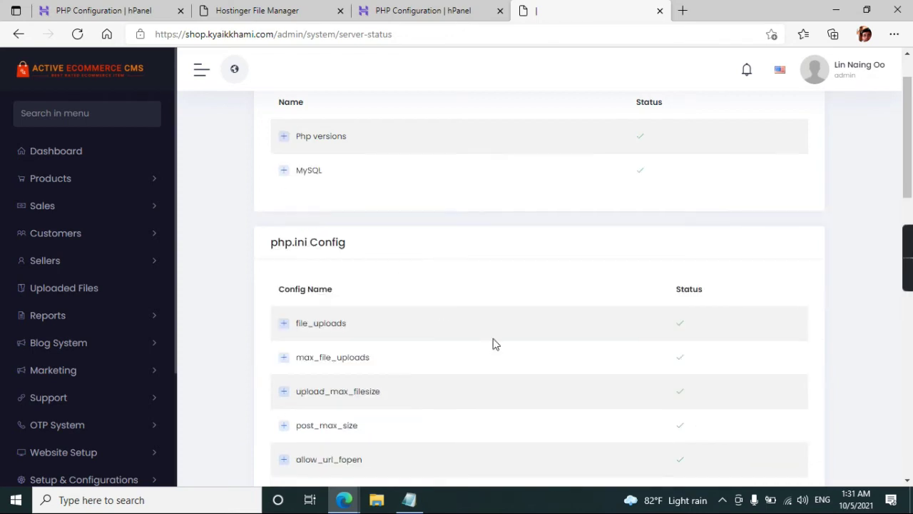
Review the php.ini checks still failing, then open hPanel's PHP options settings.
scroll(495, 341, "down", 2)
scroll(494, 335, "down", 1)
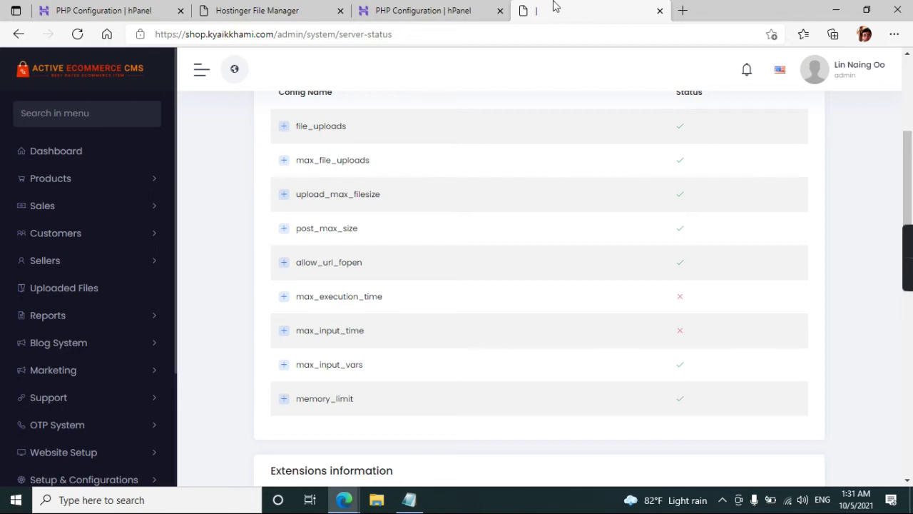
left_click(396, 12)
left_click(447, 203)
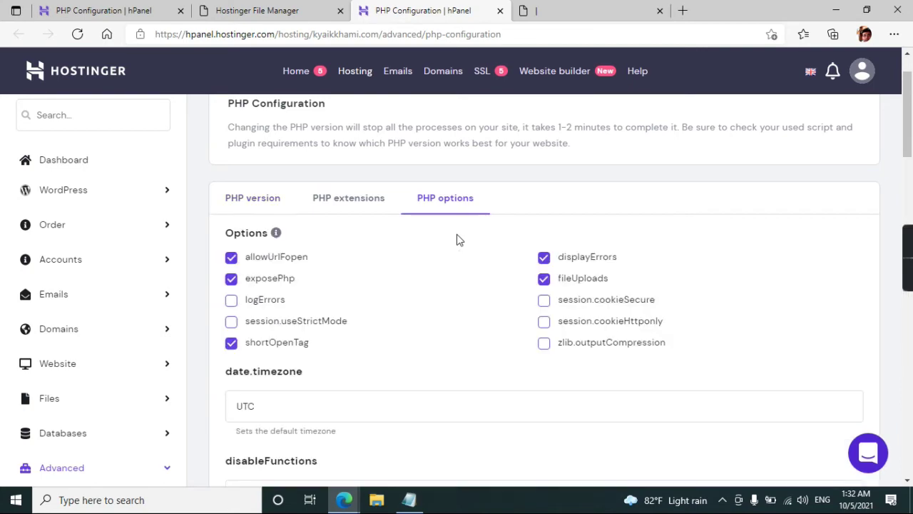
Compare max_execution_time's recommended value, then select hPanel's current maxExecutionTime value of 60.
scroll(458, 244, "down", 4)
left_click(570, 11)
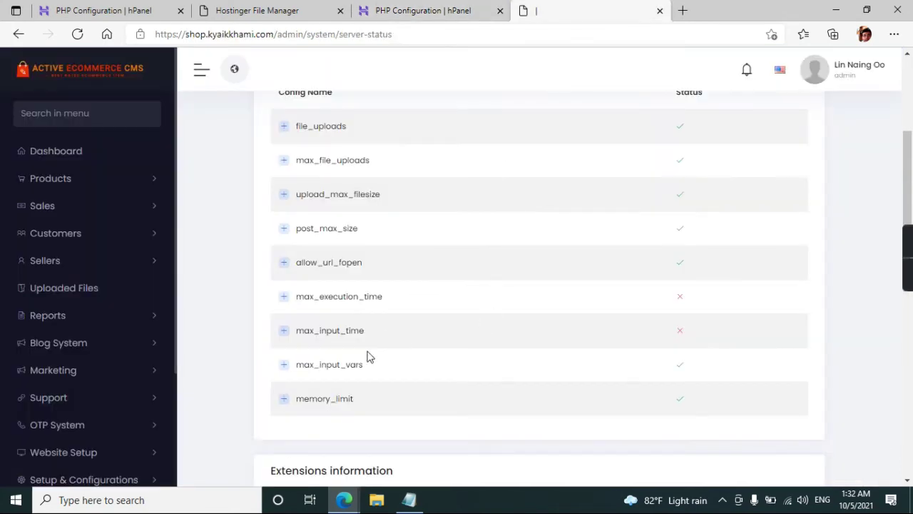
left_click(420, 8)
scroll(416, 369, "down", 1)
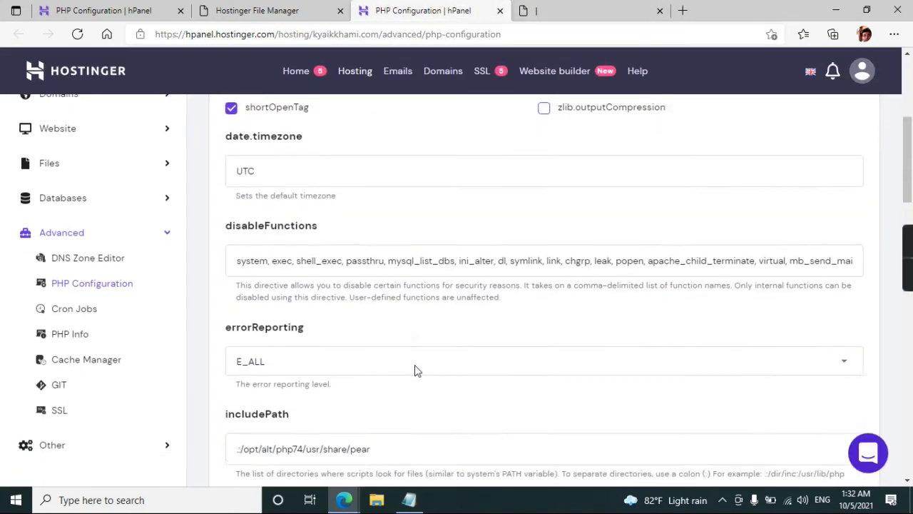
scroll(416, 368, "down", 2)
scroll(416, 370, "down", 1)
scroll(415, 369, "down", 2)
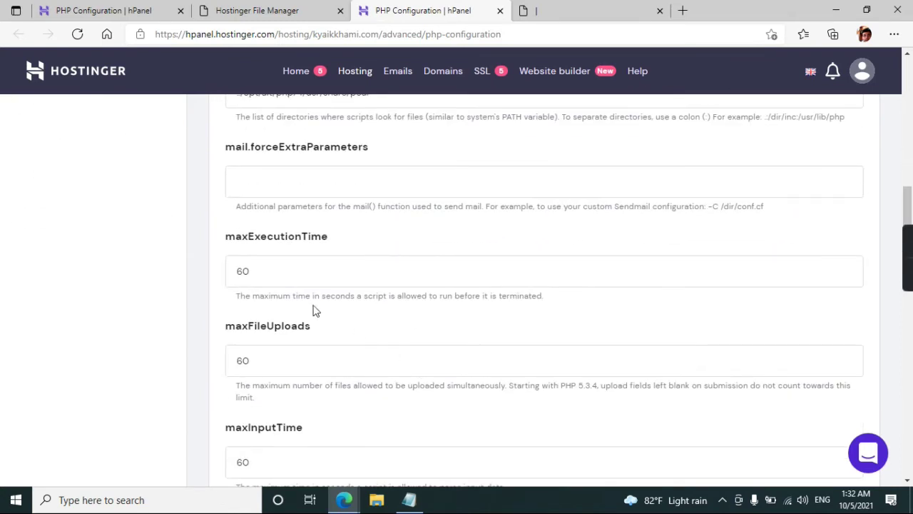
left_click_drag(330, 238, 231, 240)
left_click(259, 276)
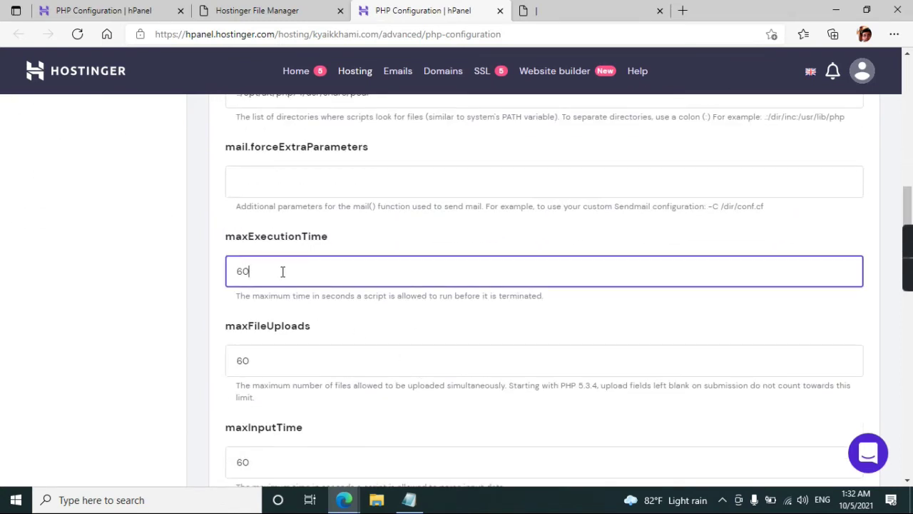
left_click_drag(281, 270, 234, 278)
left_click(571, 10)
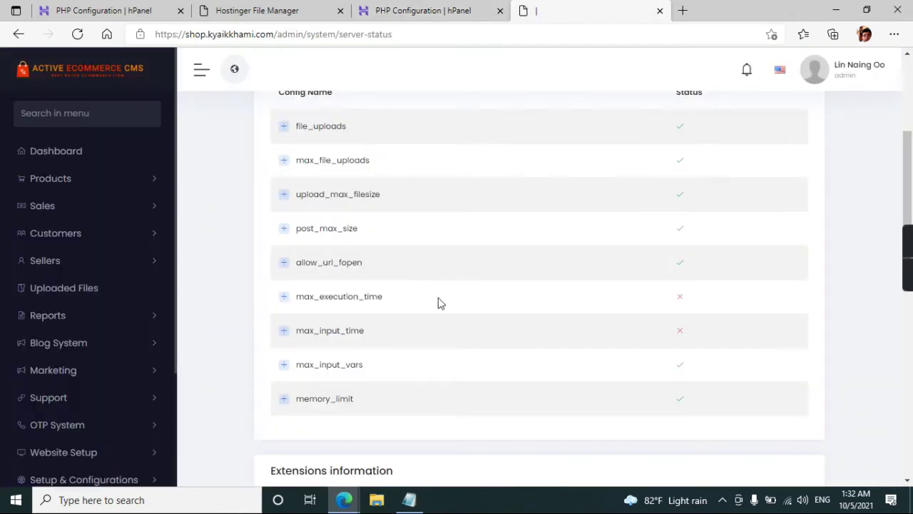
left_click(284, 297)
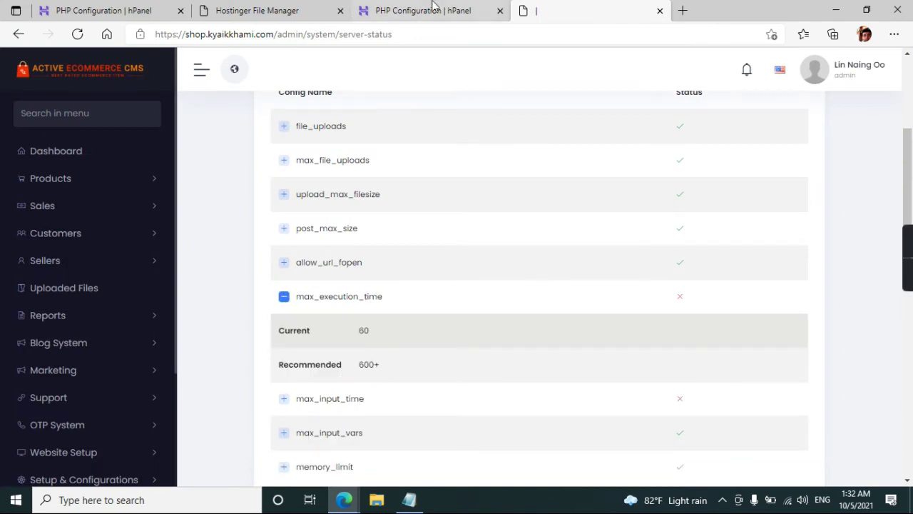
left_click(390, 8)
Enter maxExecutionTime 1200 and, after checking its recommendation, maxInputTime 600.
type("1200")
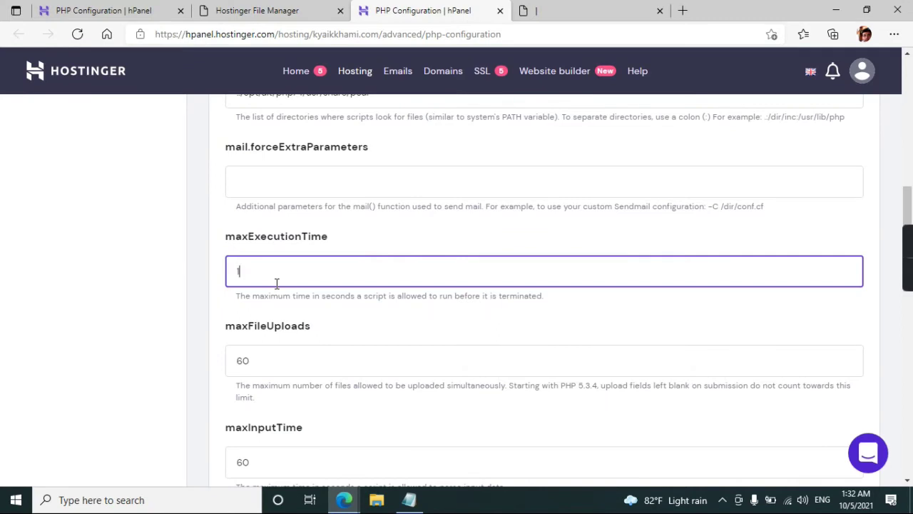
left_click(605, 9)
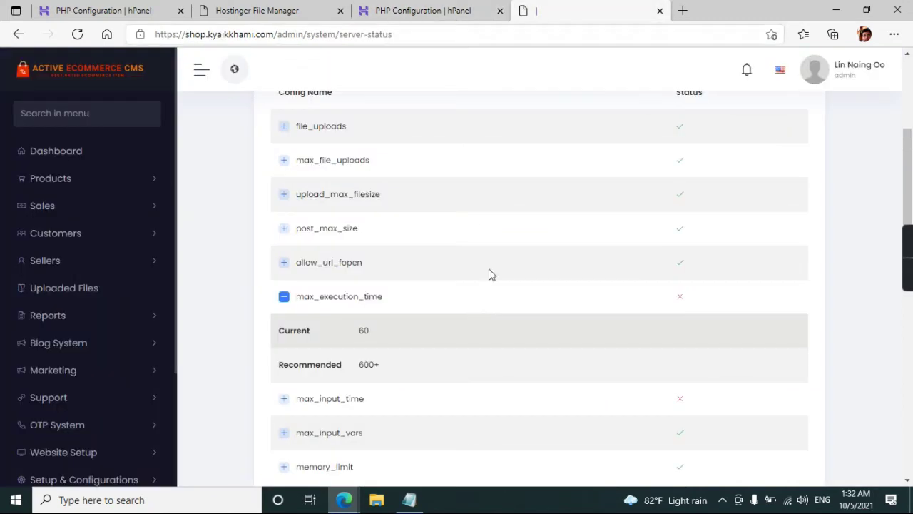
left_click(283, 296)
left_click(280, 334)
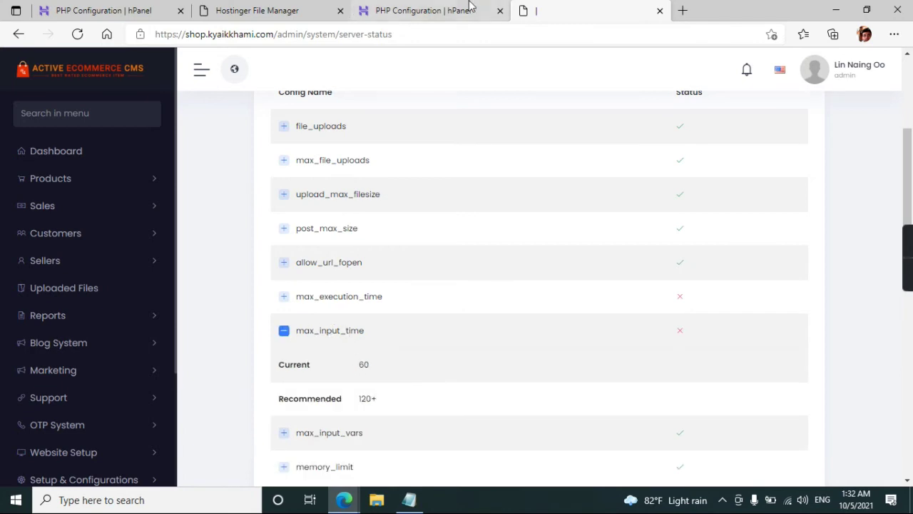
left_click(404, 8)
scroll(343, 344, "down", 1)
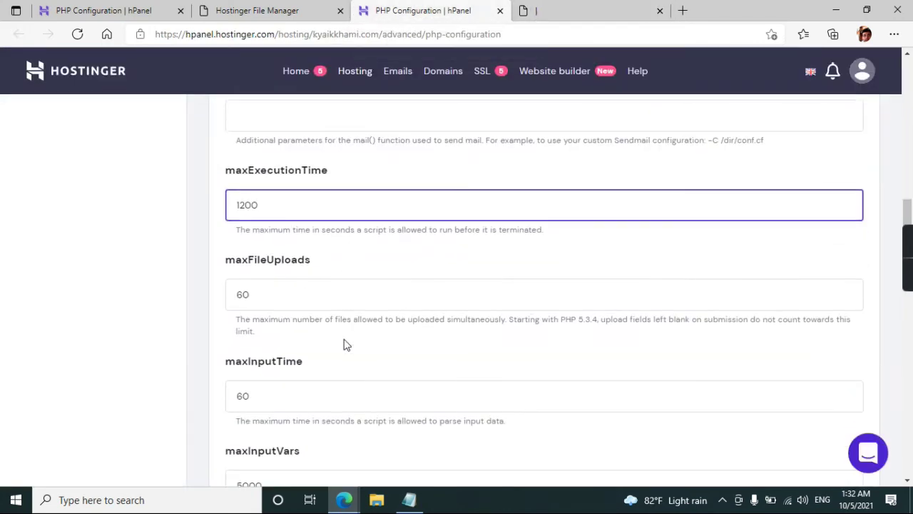
left_click_drag(257, 396, 227, 392)
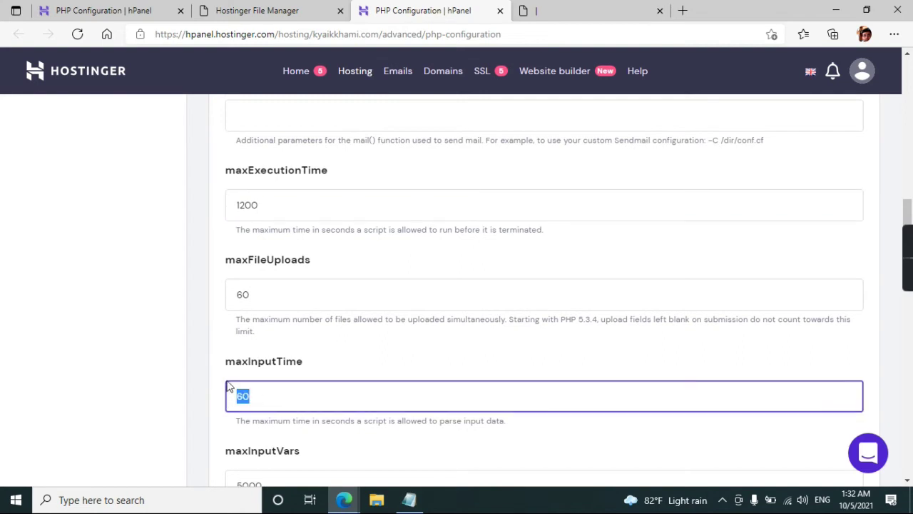
type("600")
Save the PHP options with execution time 1200 and input time 600.
scroll(446, 320, "down", 1)
scroll(449, 320, "down", 2)
scroll(449, 320, "down", 1)
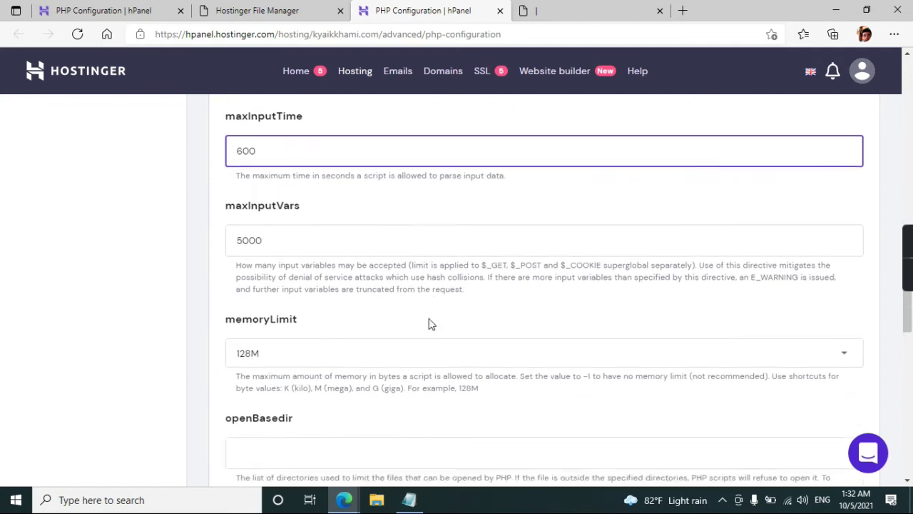
scroll(450, 320, "down", 1)
scroll(451, 320, "down", 4)
scroll(451, 320, "down", 5)
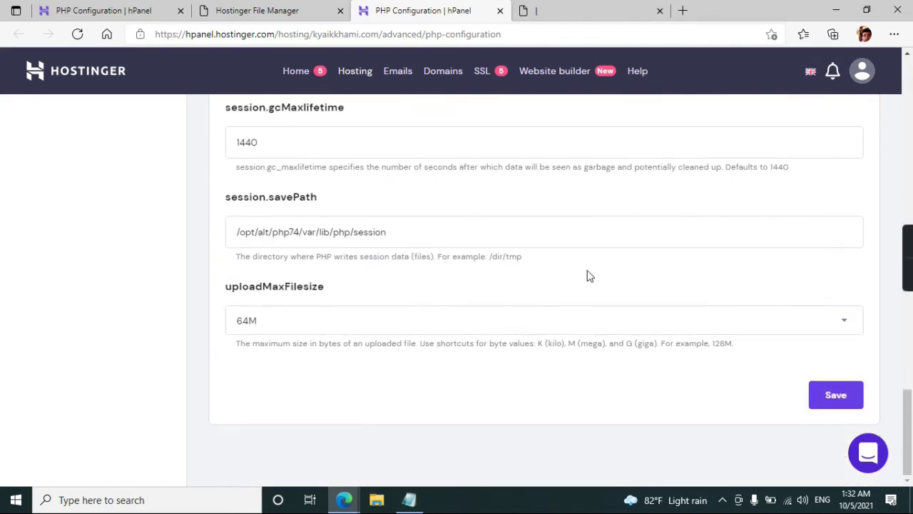
left_click(825, 404)
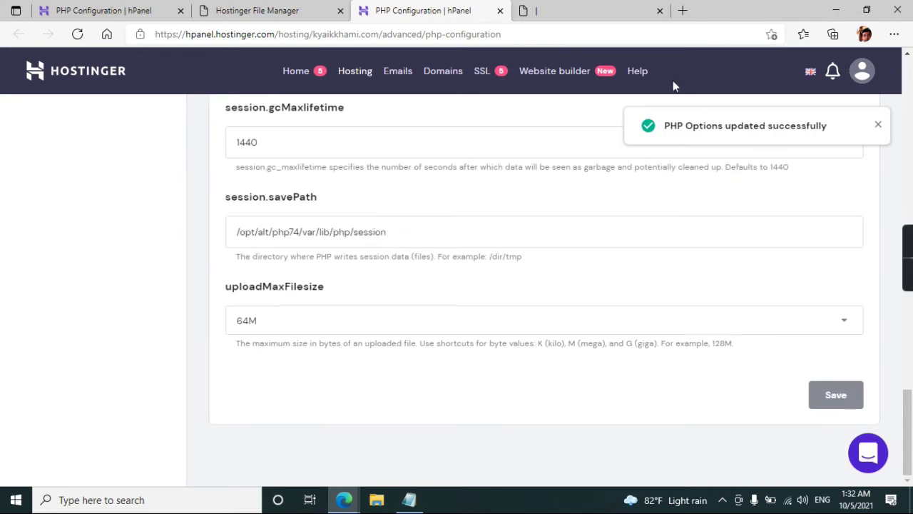
left_click(587, 10)
Reload the server status page and check the current max_execution_time value.
left_click(570, 34)
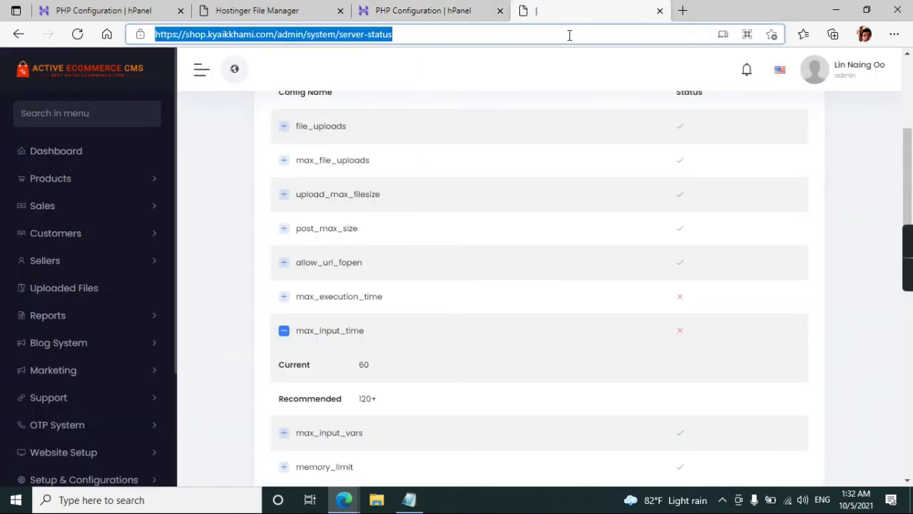
key("Return")
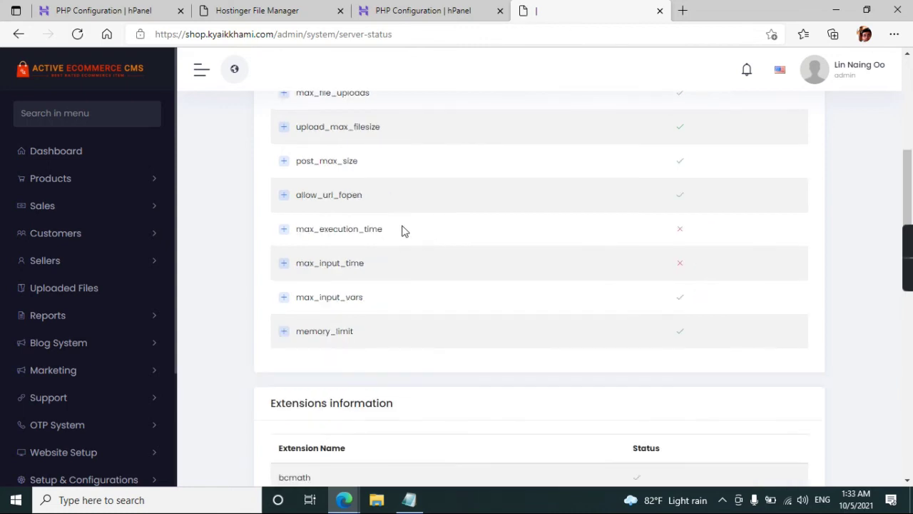
left_click_drag(402, 229, 284, 248)
left_click(287, 242)
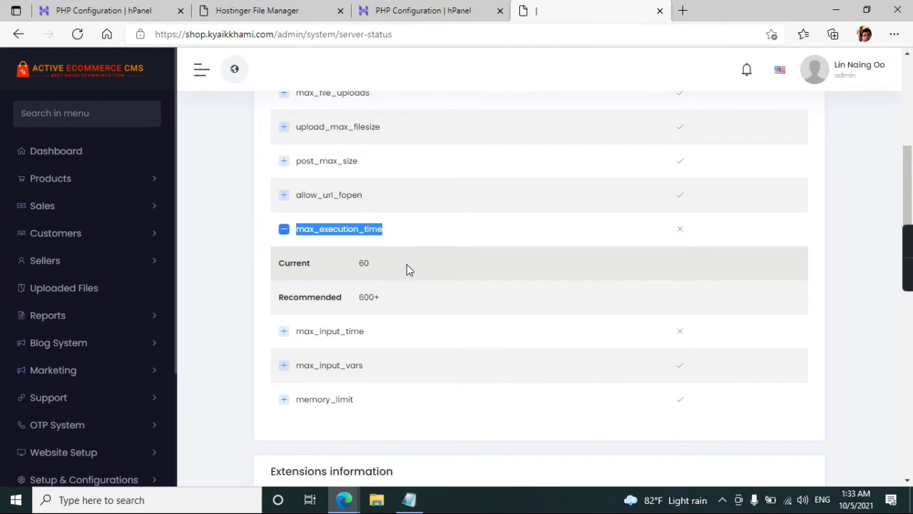
left_click(294, 236)
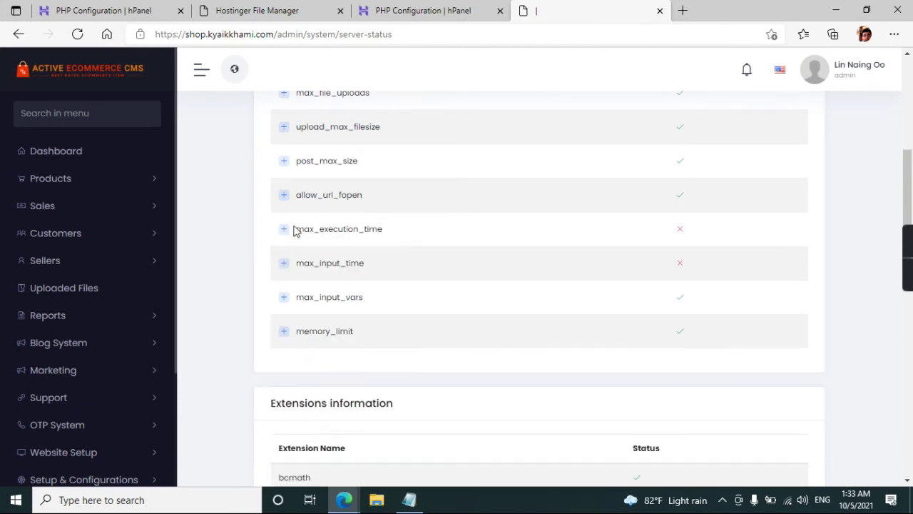
Scroll back up hPanel's PHP configuration, then bring up the shop folder in File Manager.
left_click(442, 10)
scroll(473, 224, "up", 4)
scroll(507, 260, "up", 5)
scroll(507, 259, "up", 5)
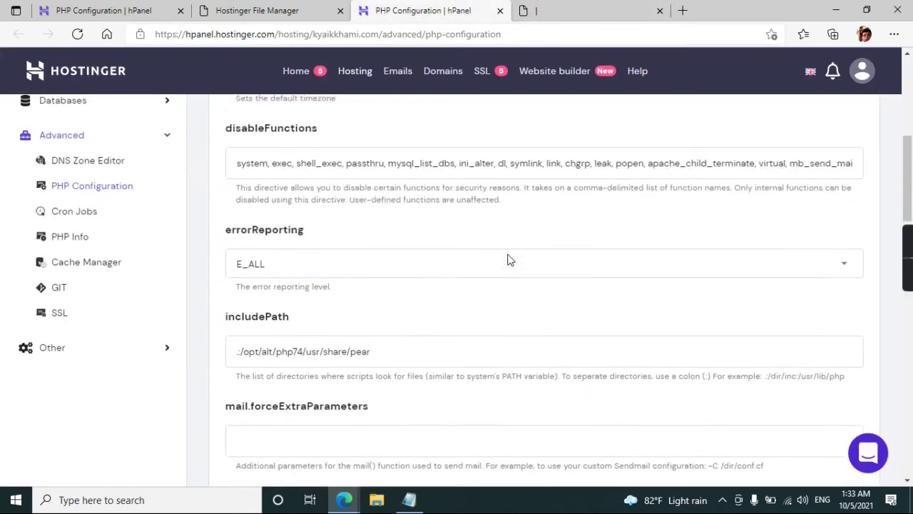
scroll(507, 259, "up", 5)
scroll(507, 260, "up", 3)
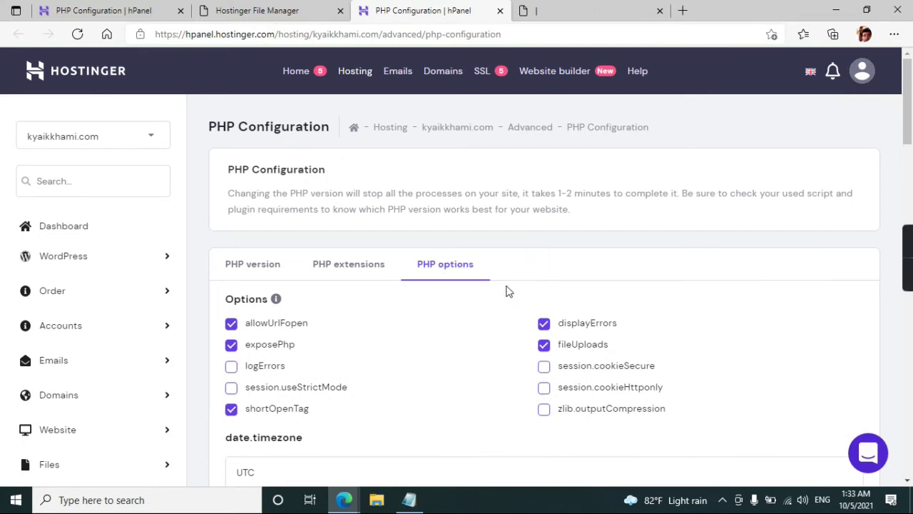
left_click(278, 10)
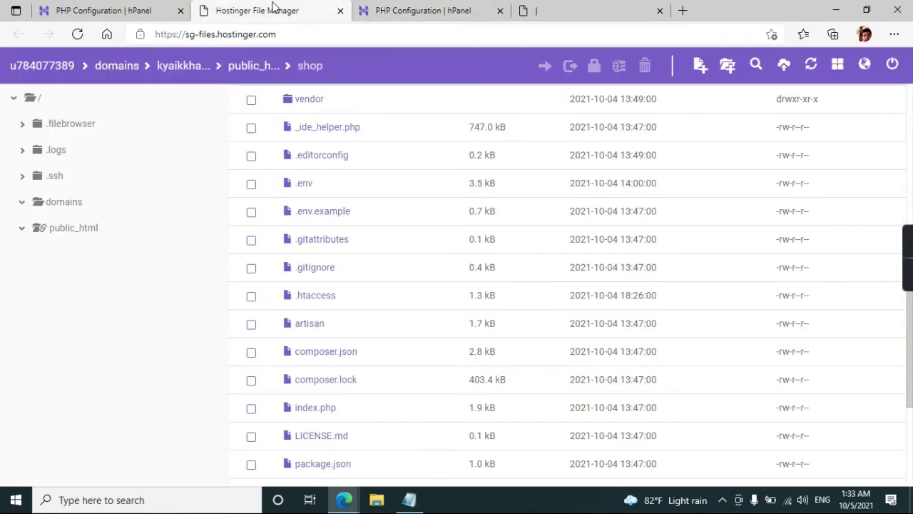
Open the shop's .htaccess file in the File Manager editor.
left_click(363, 296)
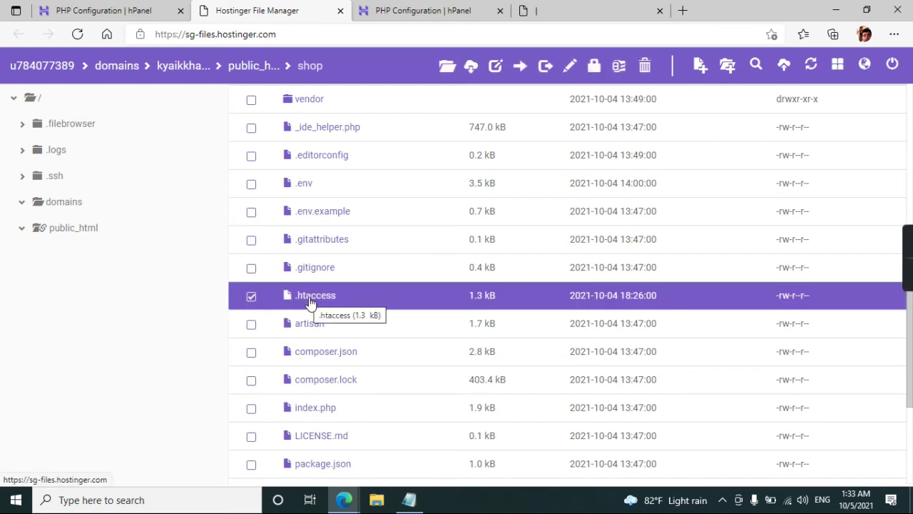
right_click(359, 299)
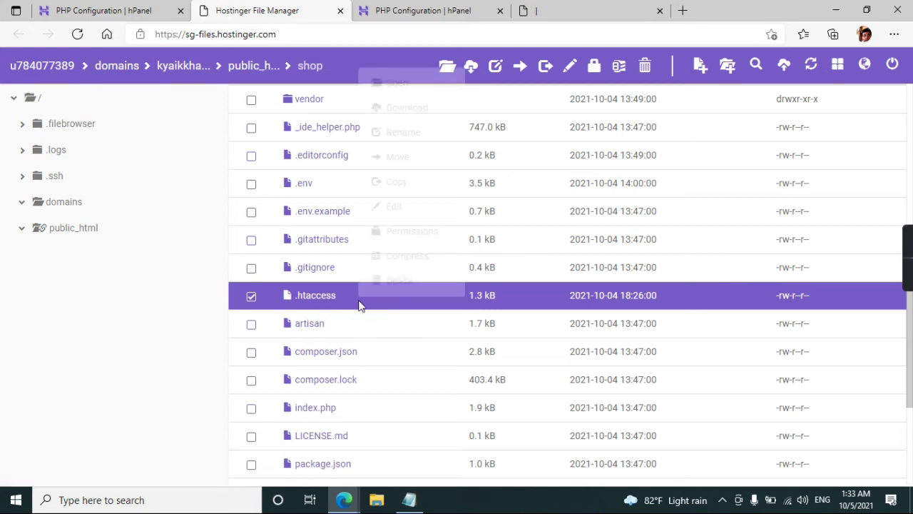
left_click(407, 206)
Append a <IfModule mod_php5.c> block at the end and start a php_value line inside.
scroll(404, 326, "down", 5)
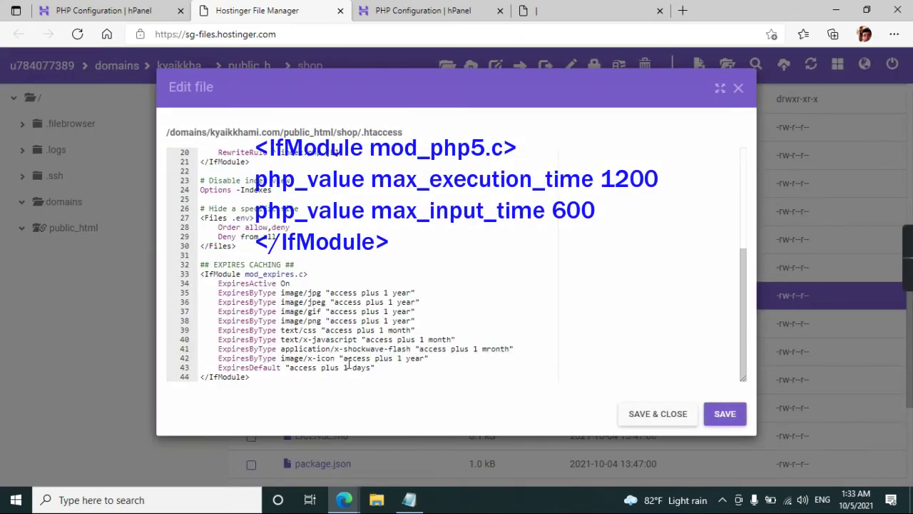
left_click(296, 375)
key("Return")
key("Return")
type("<IfModule mod_p")
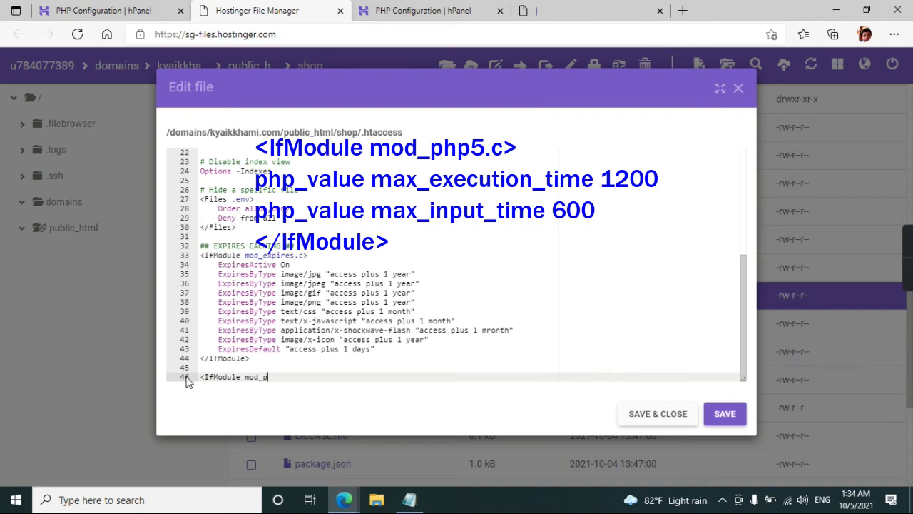
type("hp")
key("Return")
key("Return")
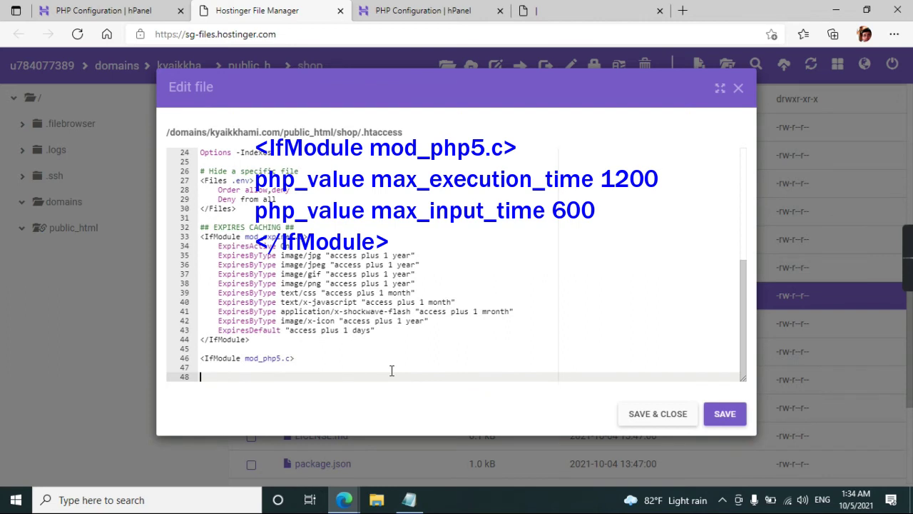
key("Return")
type("</IfModule>")
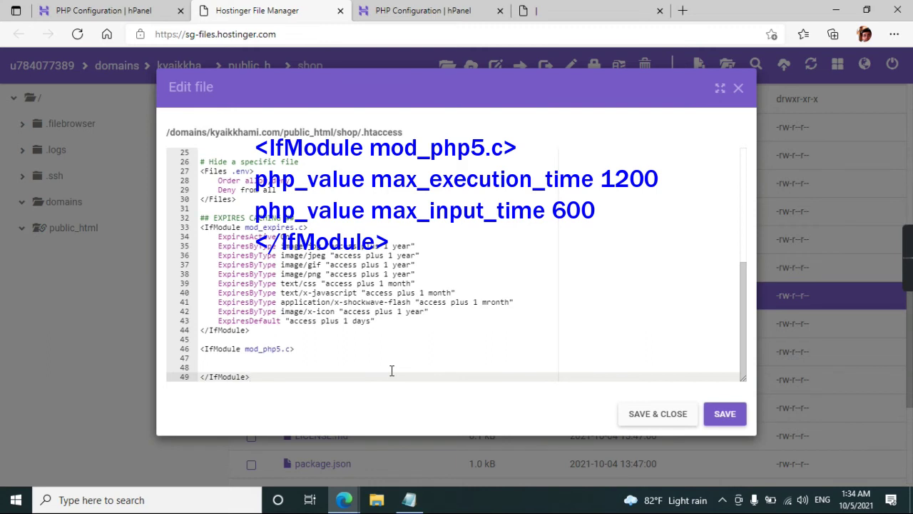
left_click(391, 370)
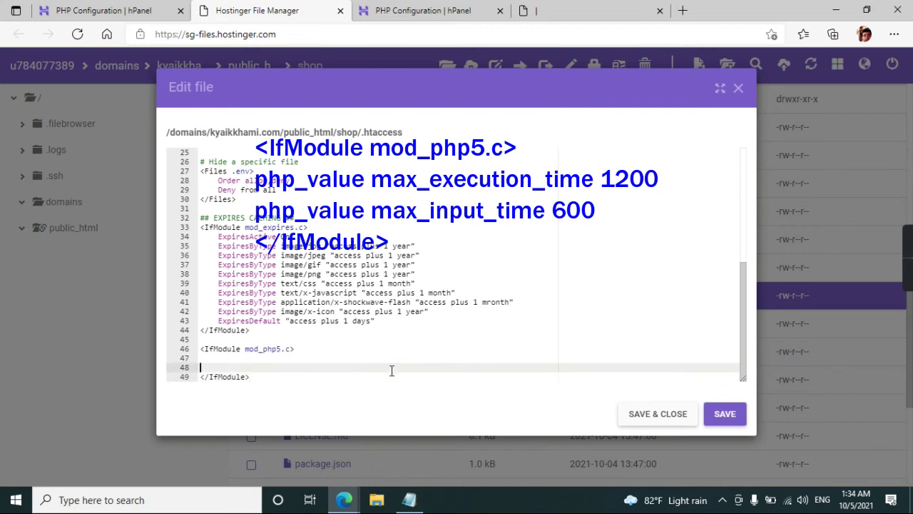
type("php_value")
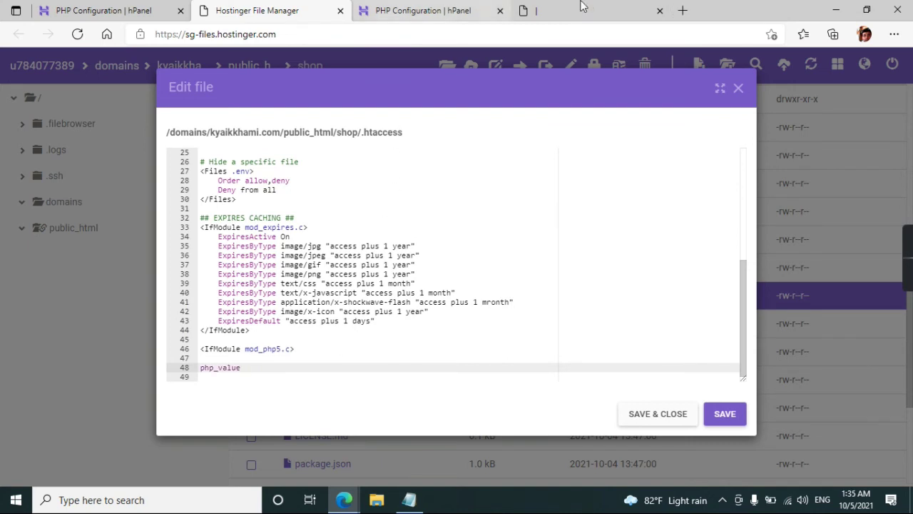
Look up the maxExecutionTime and maxInputTime setting names in hPanel's PHP options.
left_click(414, 9)
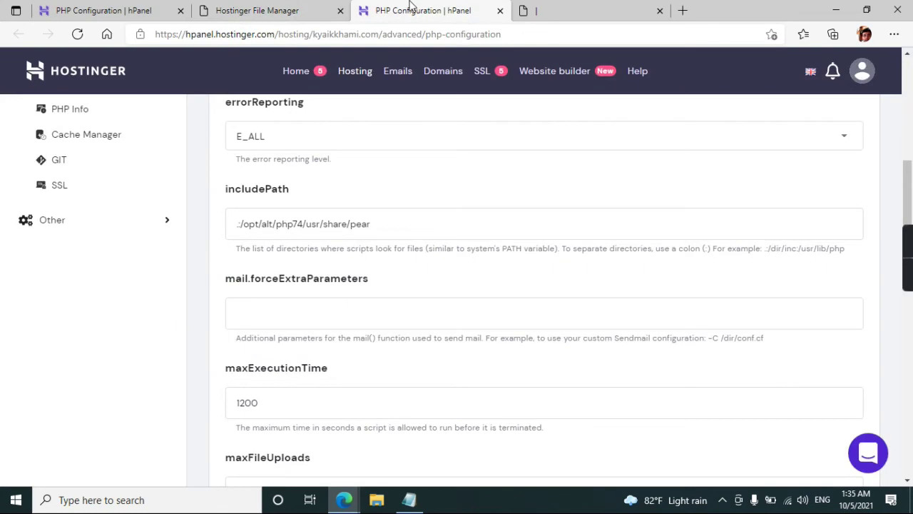
scroll(385, 285, "up", 5)
scroll(368, 341, "down", 1)
scroll(368, 341, "down", 1)
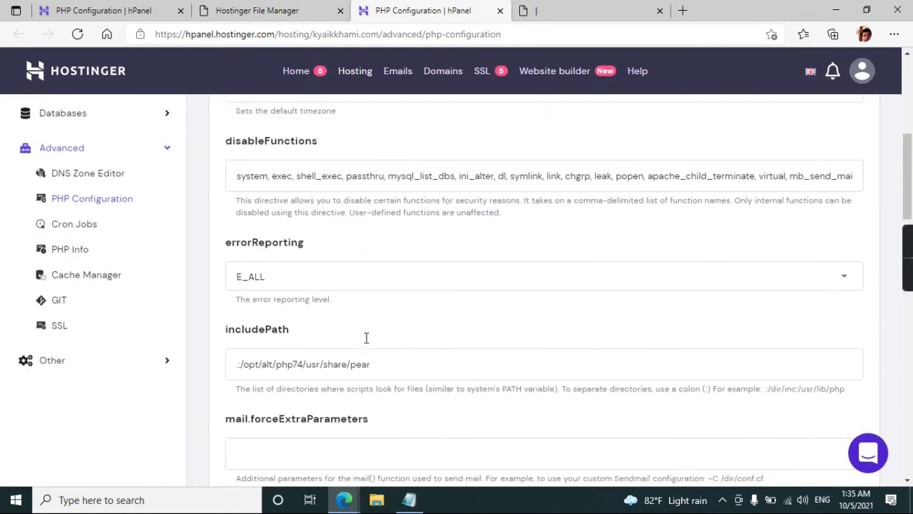
scroll(367, 341, "down", 2)
scroll(364, 342, "down", 2)
left_click_drag(346, 306, 226, 302)
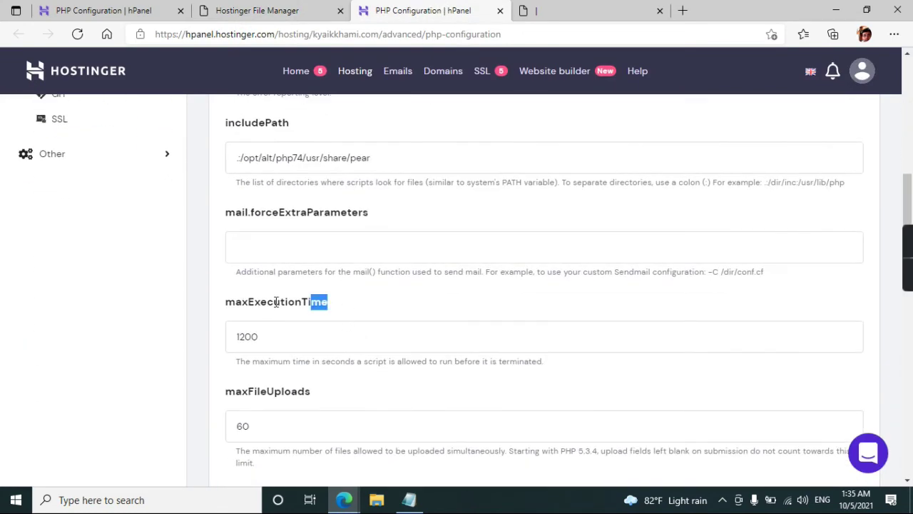
scroll(317, 318, "down", 1)
scroll(318, 322, "down", 2)
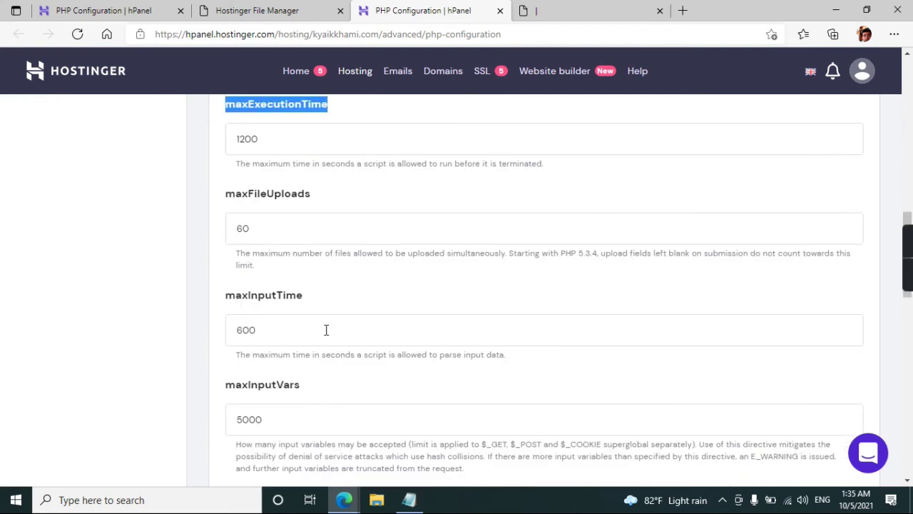
left_click(240, 311)
double_click(227, 309)
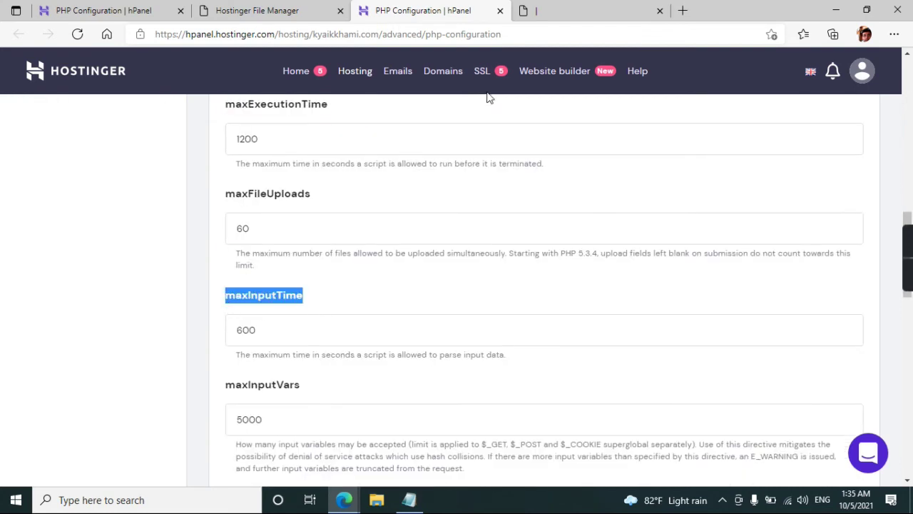
Add 'php_value max_execution_time 1200' as the first line inside the mod_php5.c block.
left_click(614, 10)
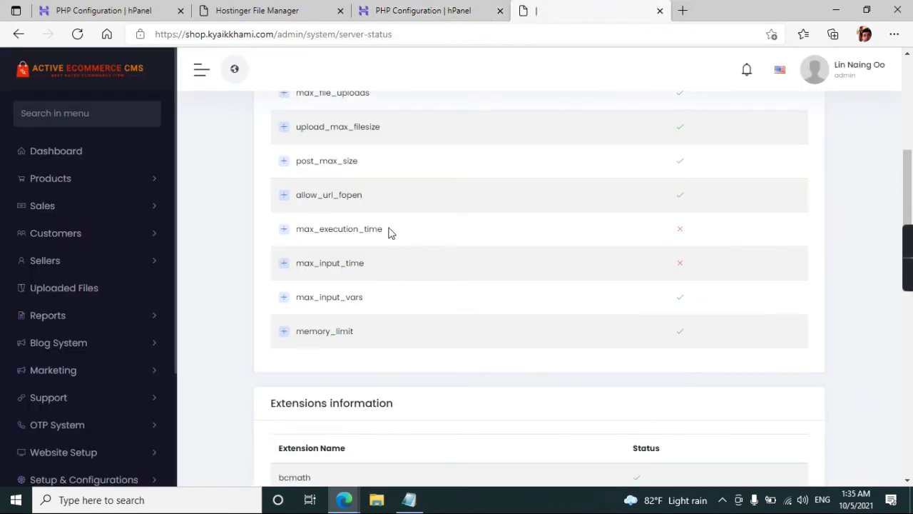
left_click_drag(389, 232, 297, 235)
key("ctrl+c")
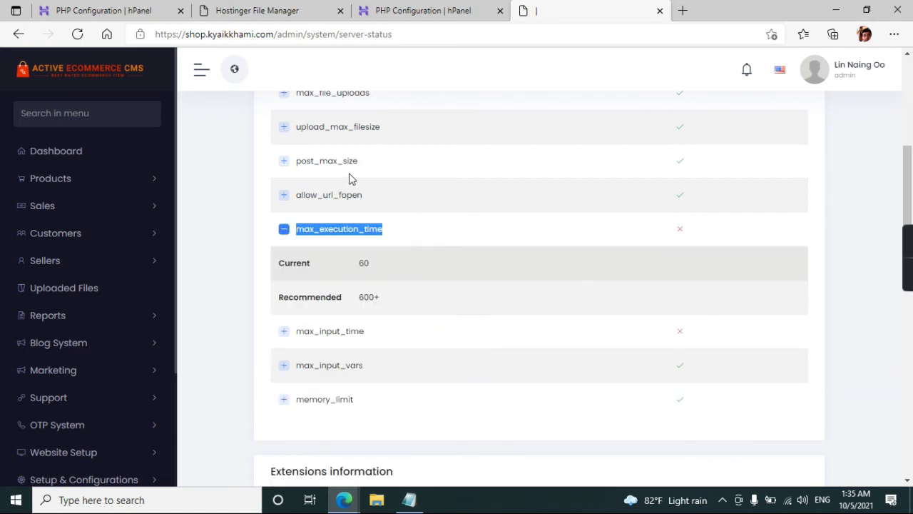
left_click(256, 10)
key("ctrl+v")
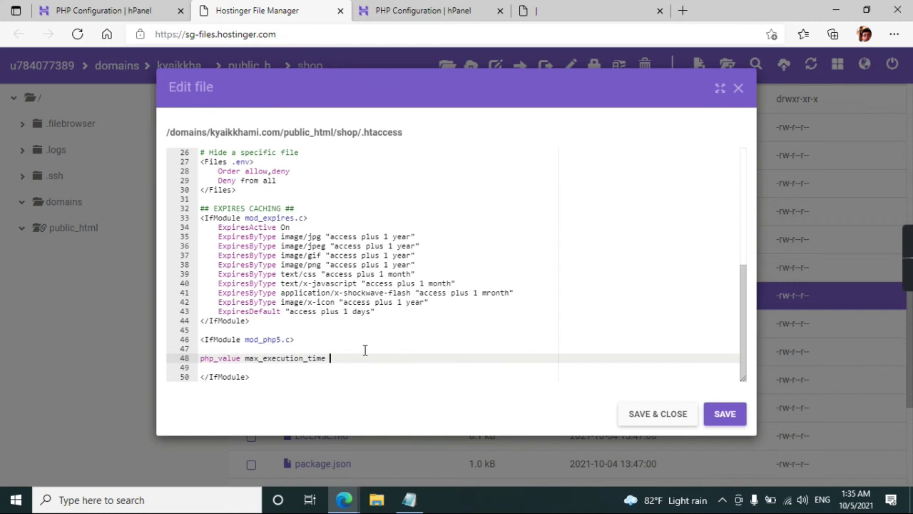
type("1200")
key("Return")
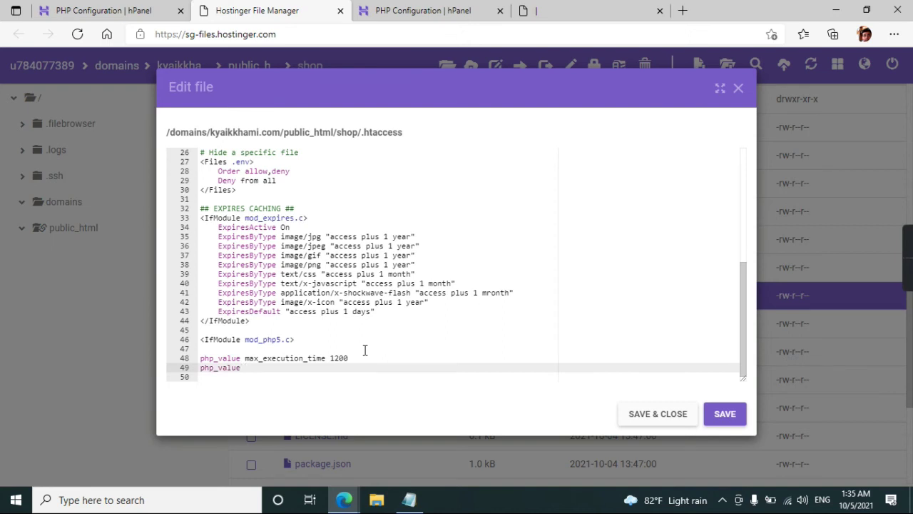
Add 'php_value max_input_time 600' as the second line in the block.
left_click(556, 10)
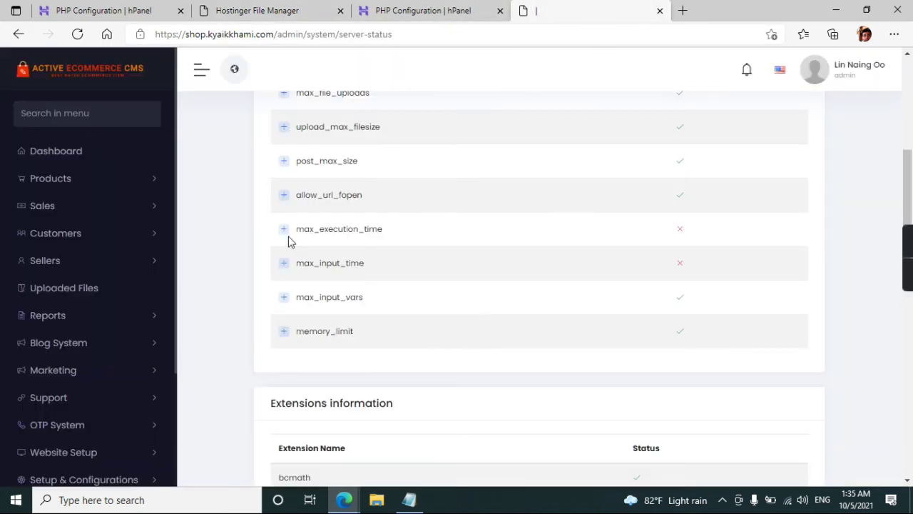
left_click(283, 264)
left_click_drag(366, 263, 296, 263)
key("ctrl+c")
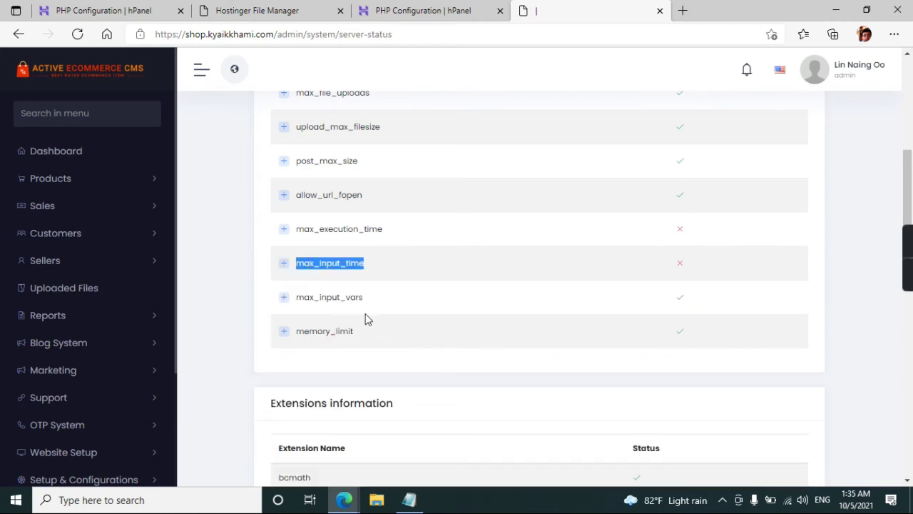
left_click(284, 264)
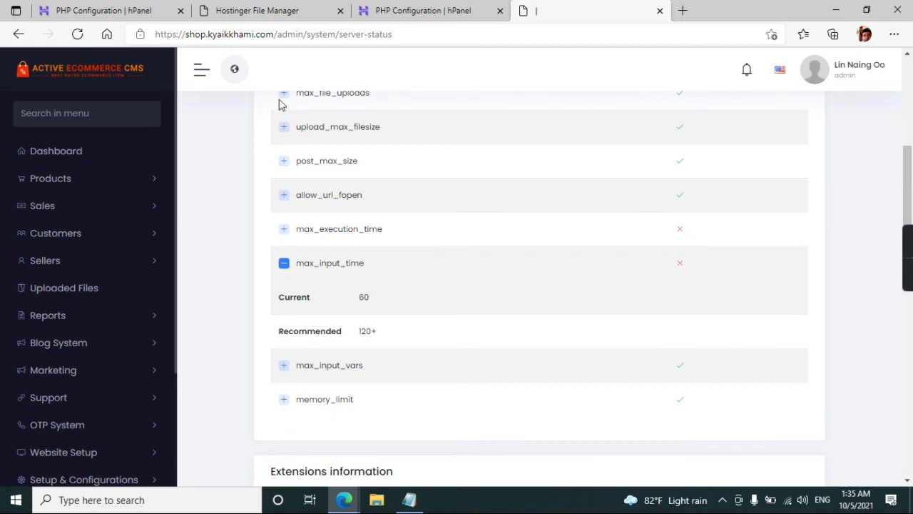
left_click(246, 11)
left_click(265, 366)
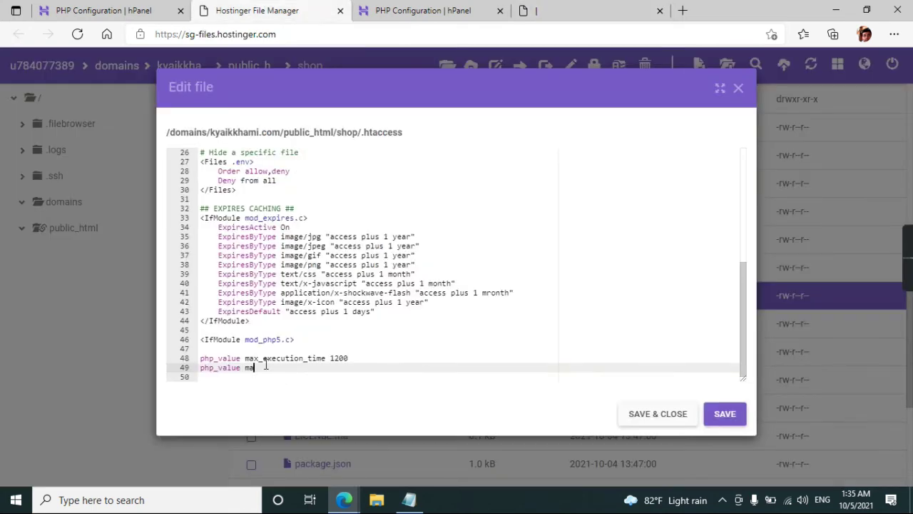
key("ctrl+v")
type("0")
Save and close the edited .htaccess file.
scroll(301, 327, "down", 1)
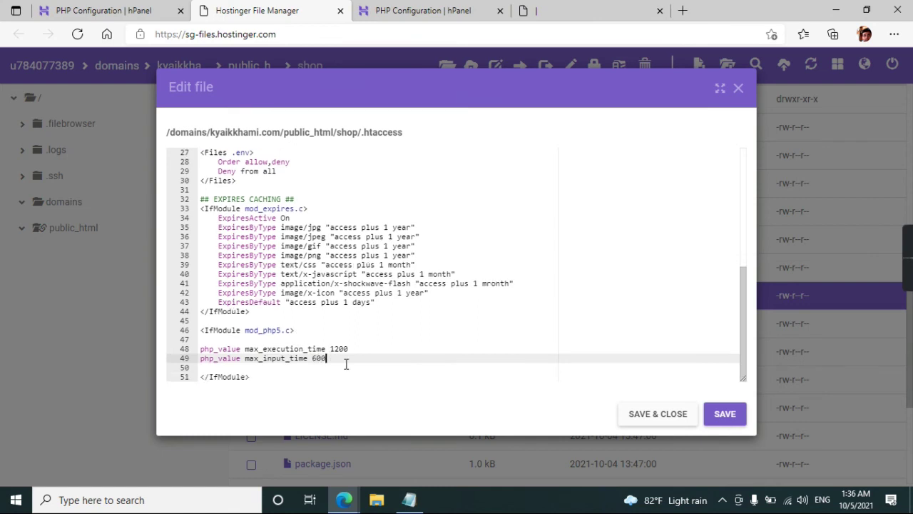
left_click(665, 417)
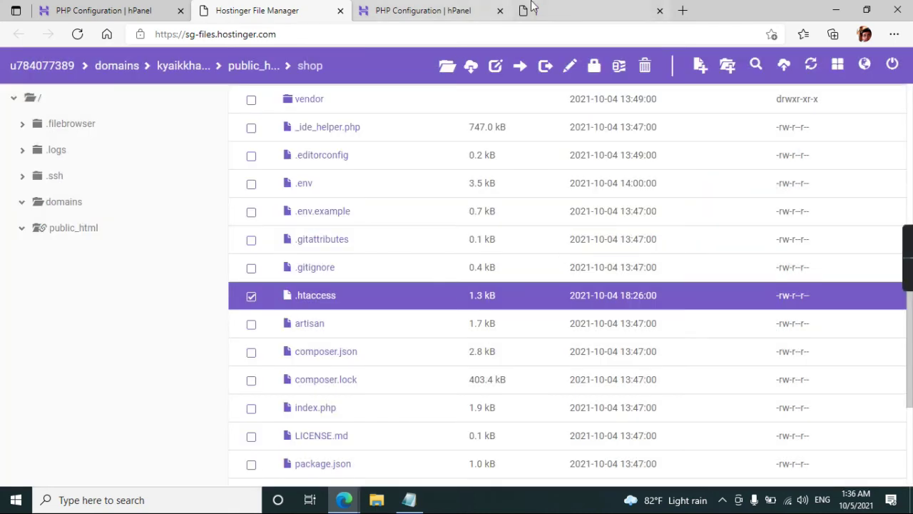
left_click(527, 10)
Reload server status and review the php.ini Config list, now passing max_execution_time and max_input_time.
left_click(542, 35)
key("Return")
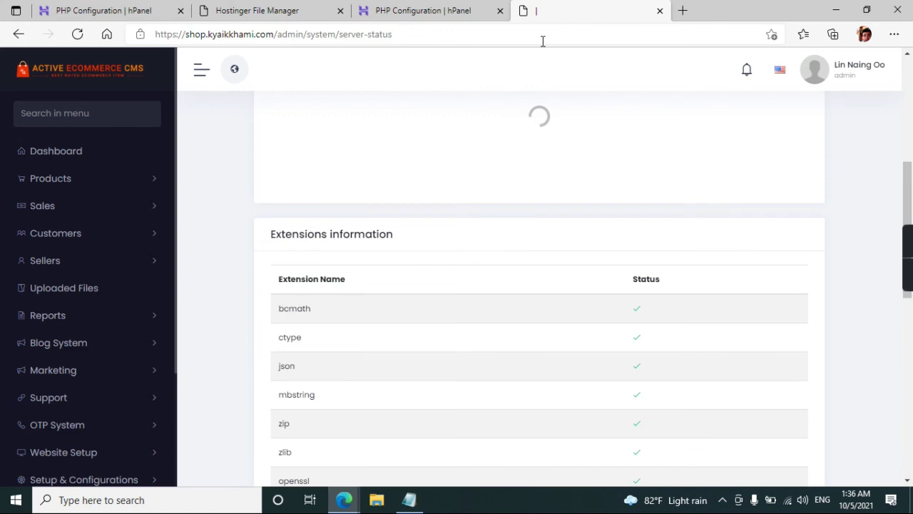
scroll(518, 255, "up", 1)
scroll(566, 249, "up", 2)
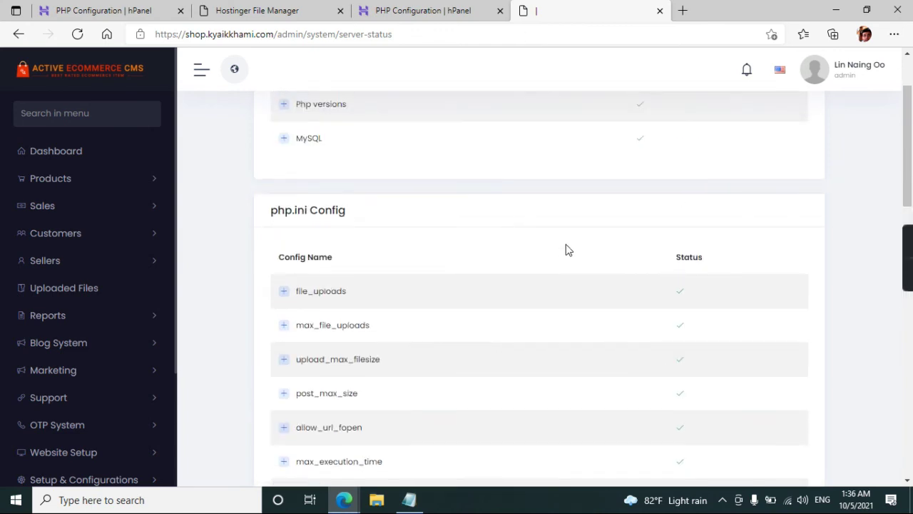
scroll(565, 249, "up", 1)
scroll(567, 249, "down", 5)
scroll(568, 250, "down", 1)
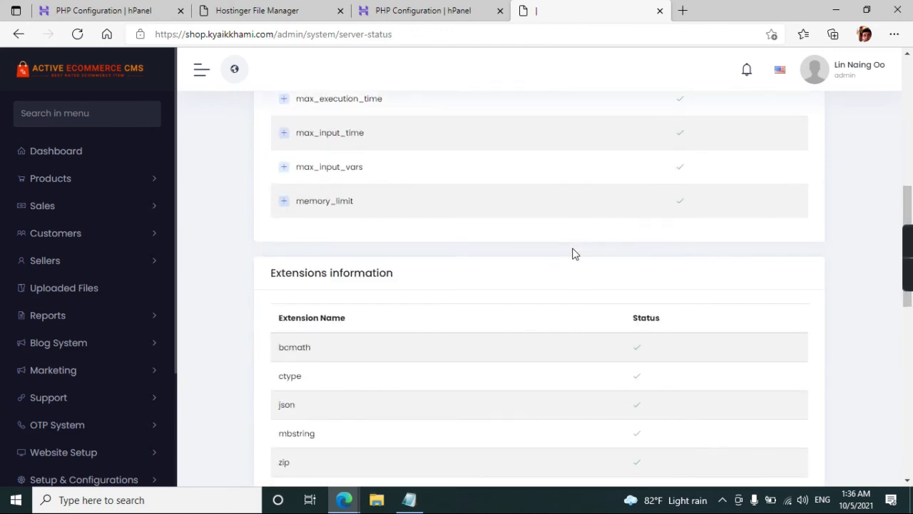
scroll(575, 253, "up", 2)
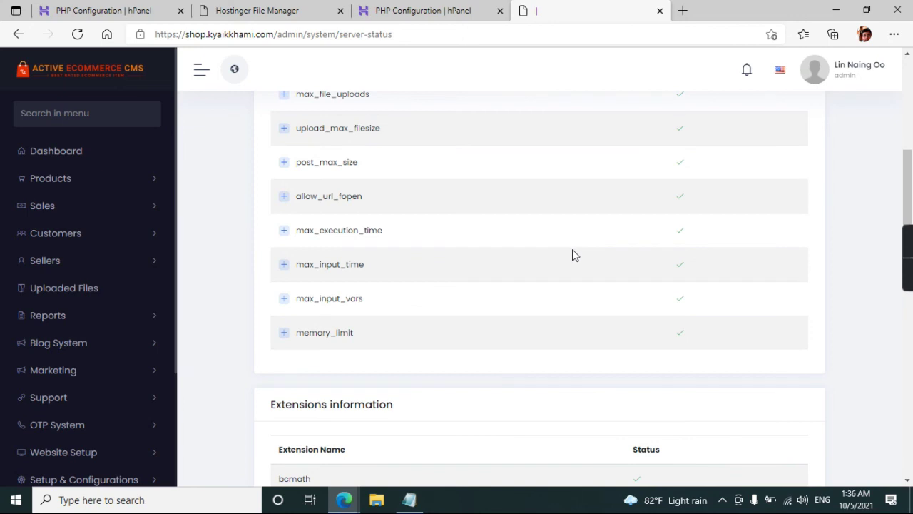
scroll(571, 261, "down", 2)
scroll(568, 270, "down", 2)
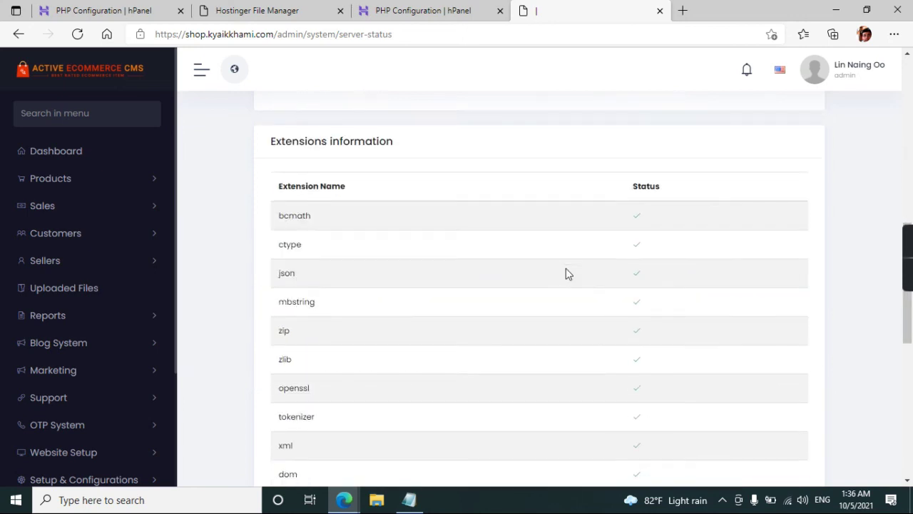
scroll(567, 273, "down", 4)
scroll(568, 275, "down", 3)
scroll(571, 276, "up", 6)
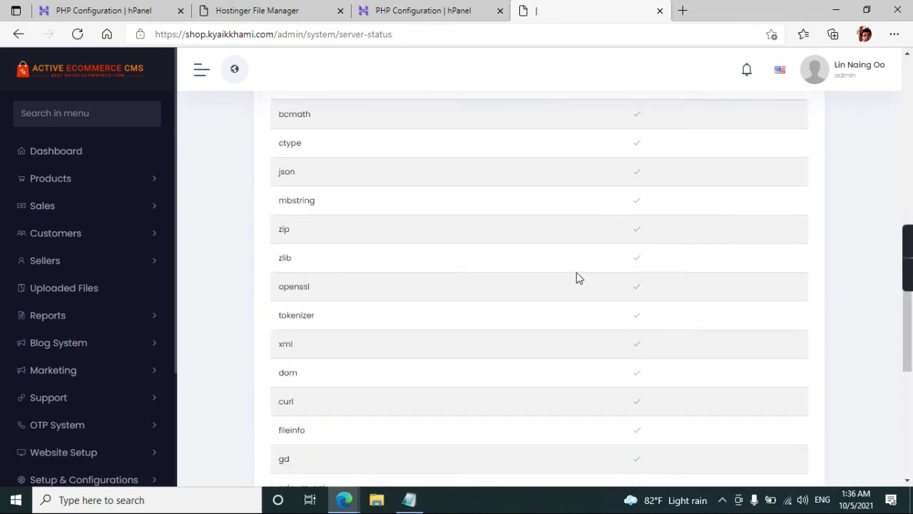
scroll(600, 264, "up", 2)
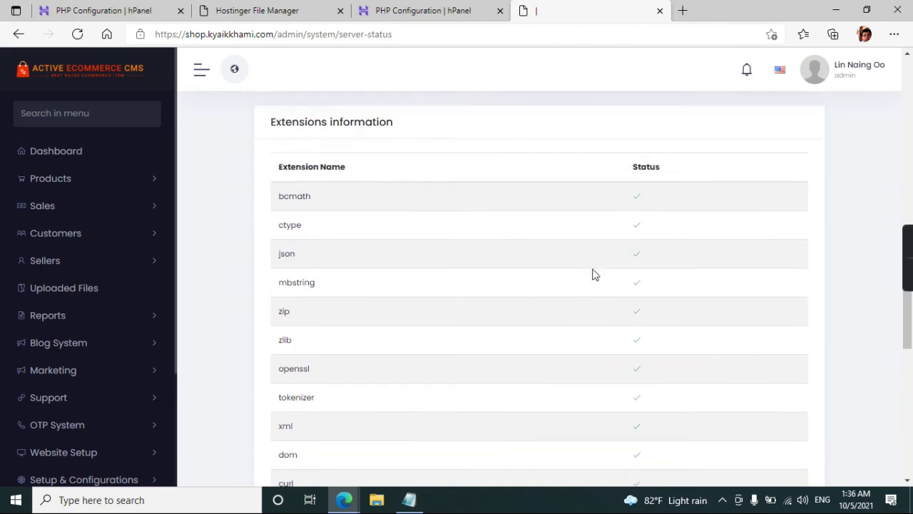
Scroll hPanel's PHP options to confirm maxExecutionTime 1200, then return to the shop file list.
key("ctrl+shift+Tab")
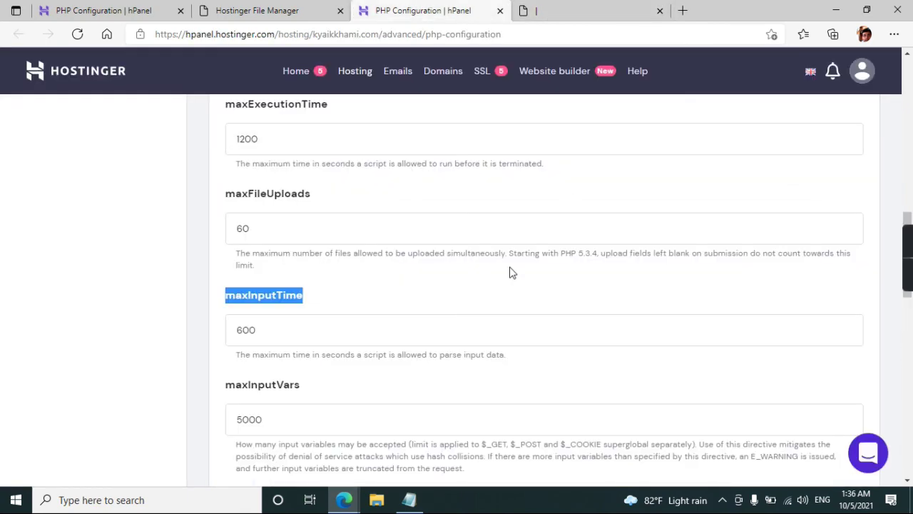
scroll(510, 271, "up", 3)
scroll(512, 271, "up", 2)
scroll(514, 271, "up", 2)
scroll(495, 267, "up", 3)
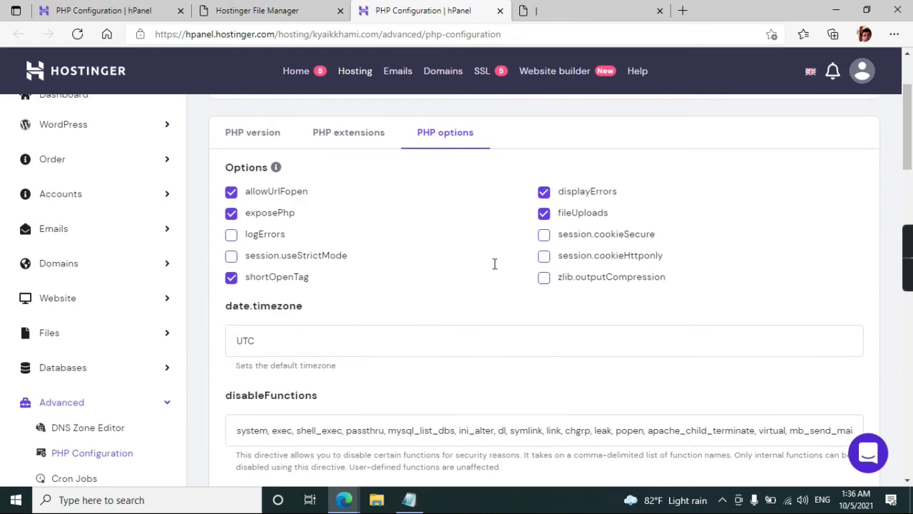
scroll(495, 264, "up", 2)
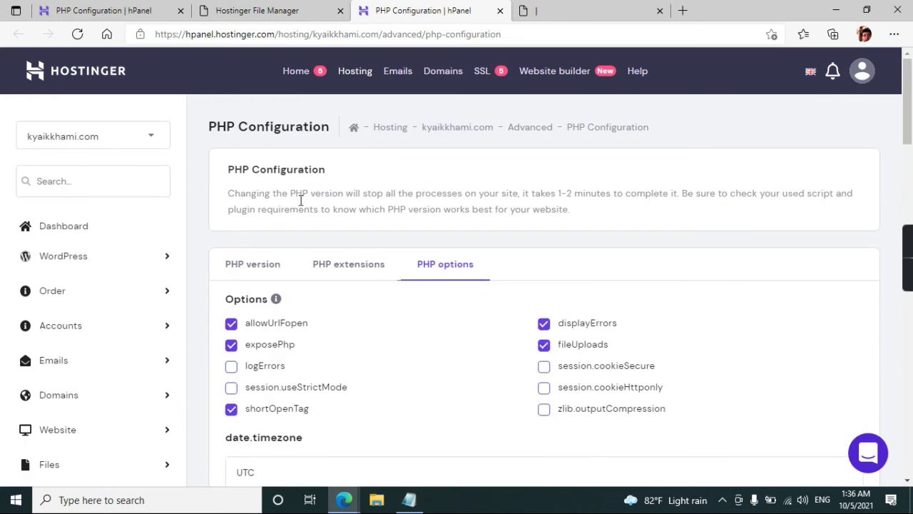
scroll(471, 305, "down", 3)
scroll(481, 315, "down", 3)
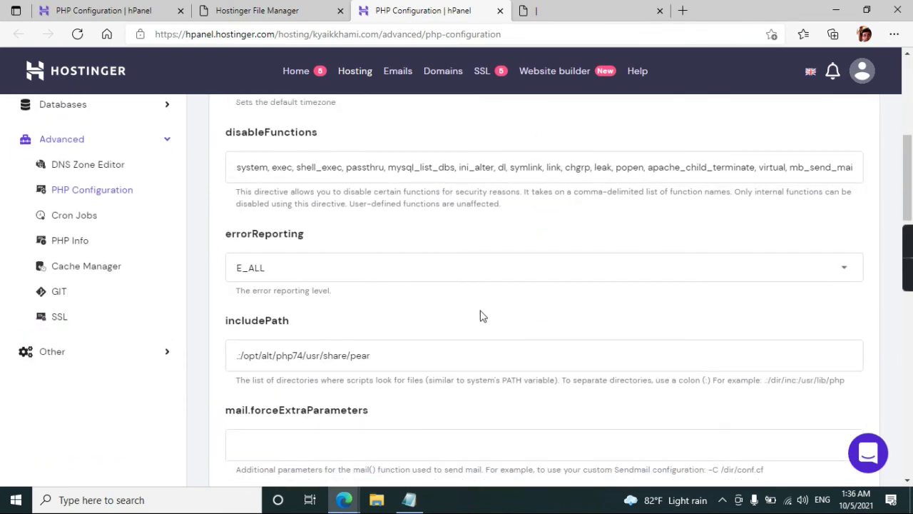
scroll(479, 315, "down", 1)
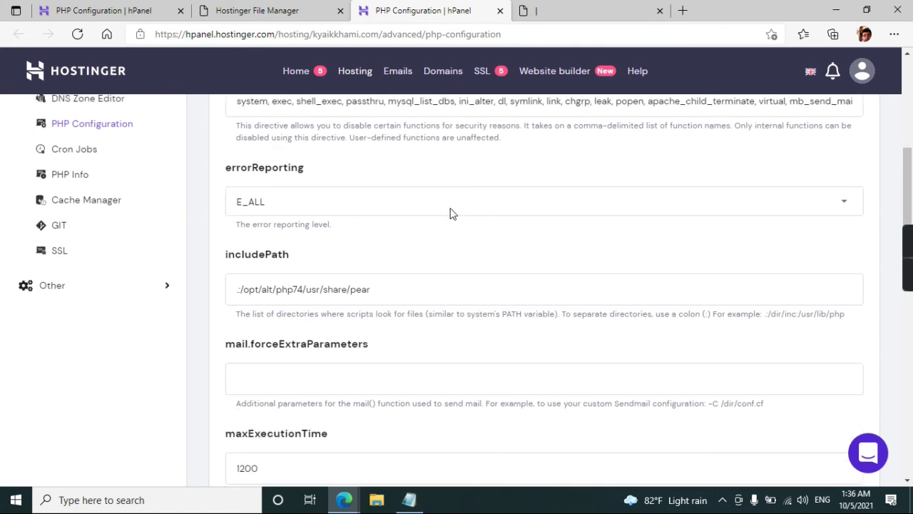
scroll(450, 212, "up", 1)
left_click(278, 9)
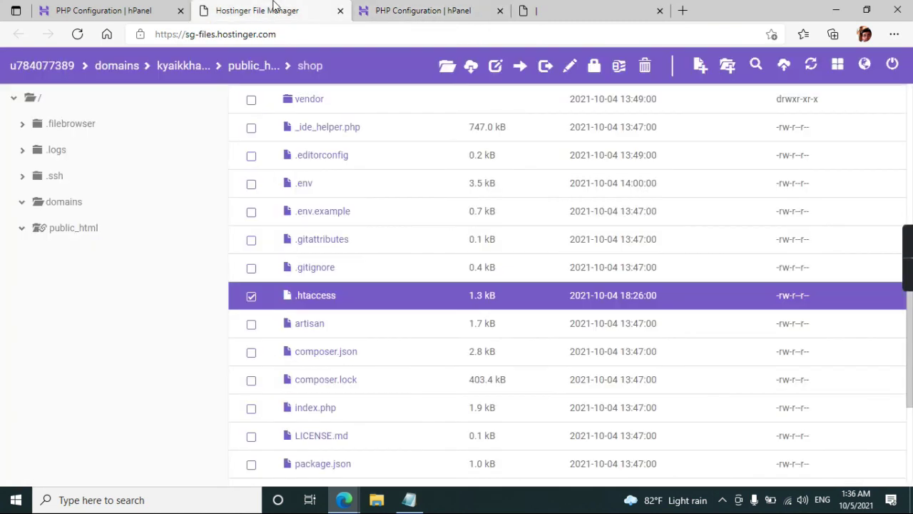
Reopen .htaccess, insert a blank line above the mod_php5 block, and save it.
right_click(379, 292)
left_click(407, 205)
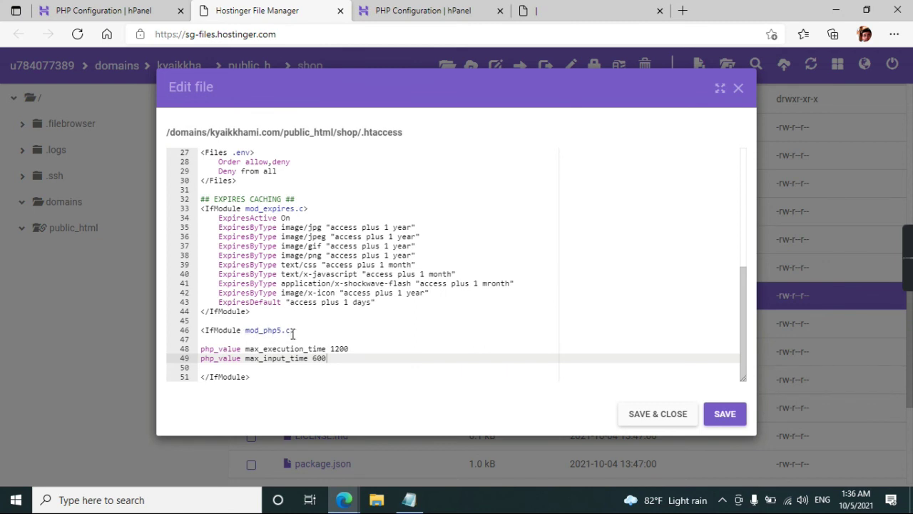
left_click_drag(327, 358, 200, 350)
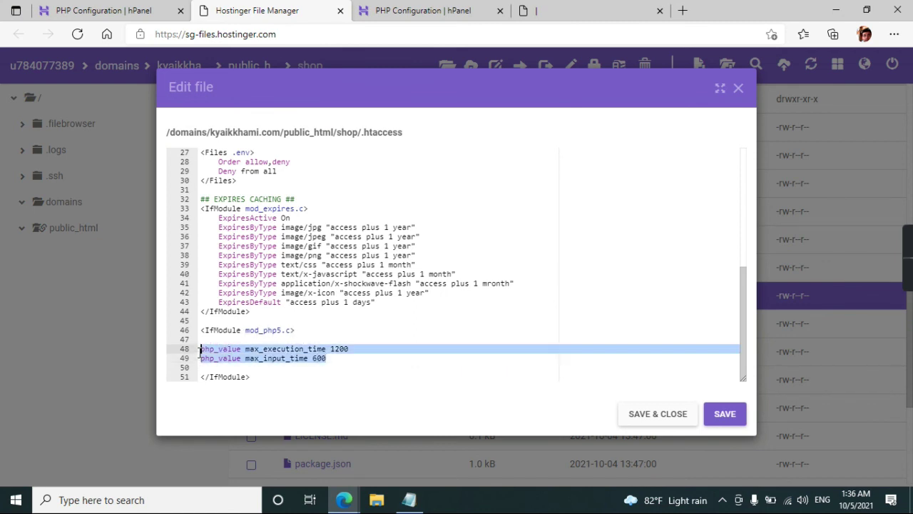
left_click(278, 376)
left_click(245, 321)
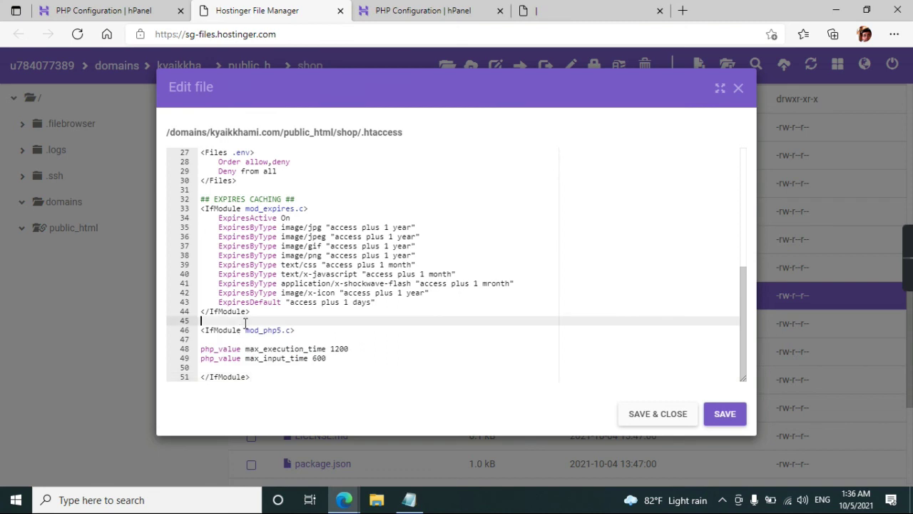
key("Return")
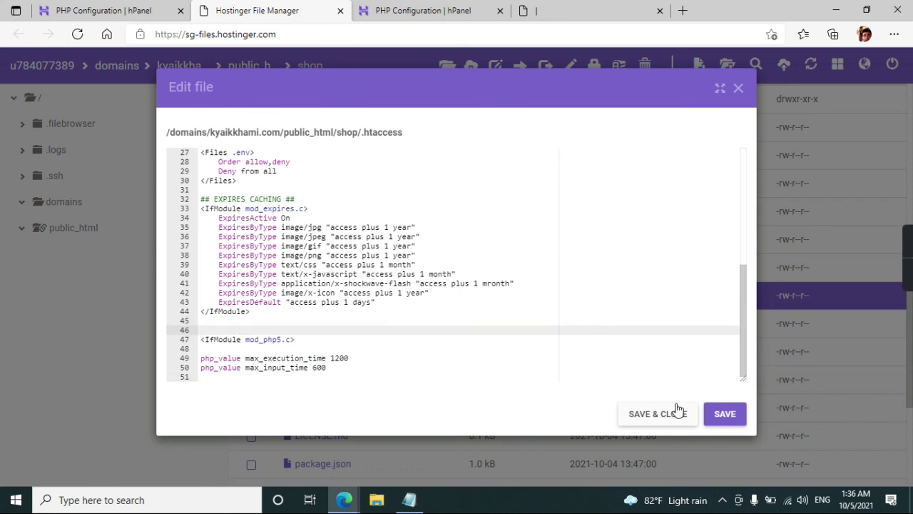
left_click(677, 413)
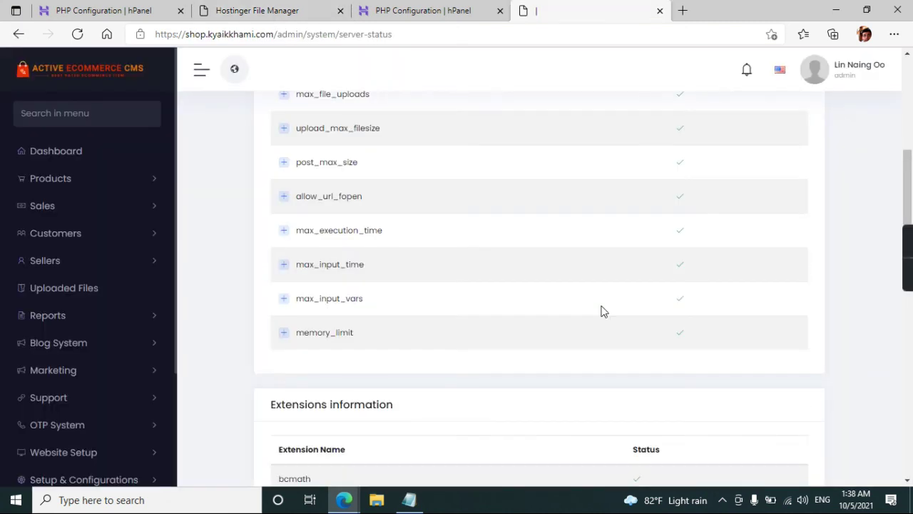